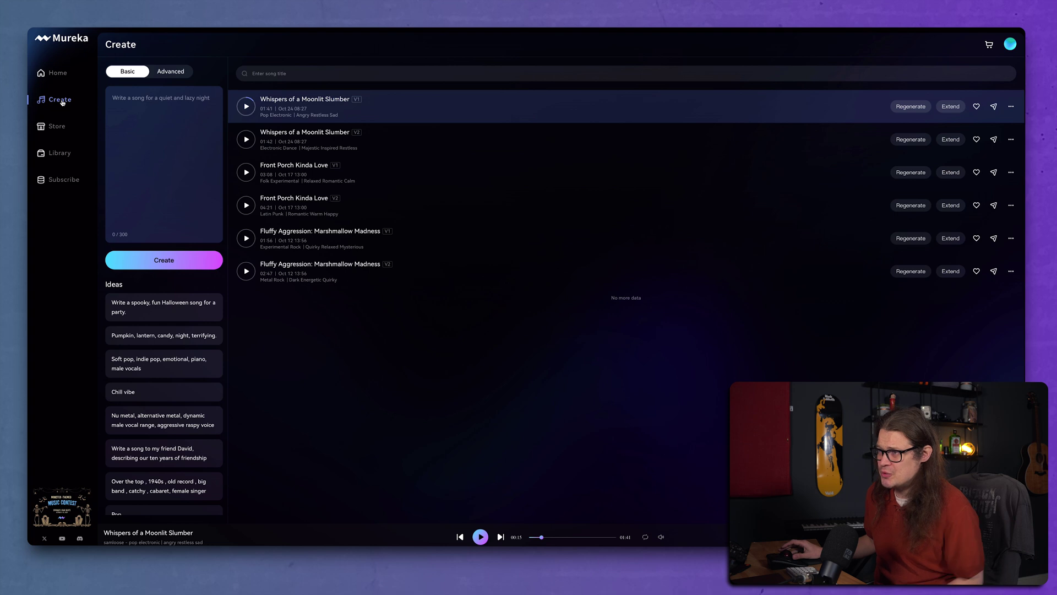
Switch song creation from the basic prompt to the Advanced mode
{"action": "left_click", "coordinate": [138, 100]}
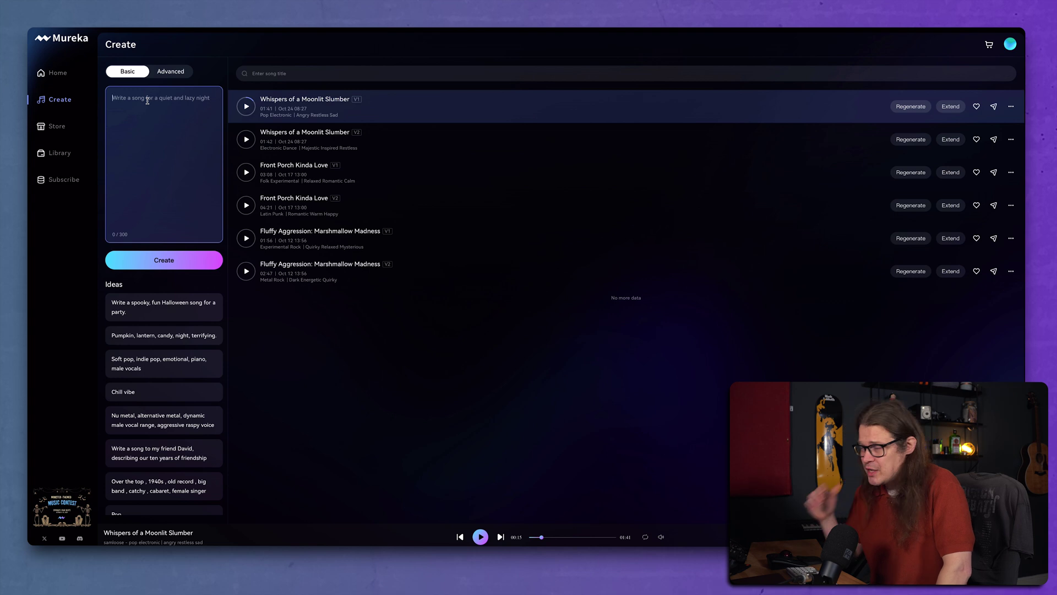
{"action": "left_click", "coordinate": [167, 76]}
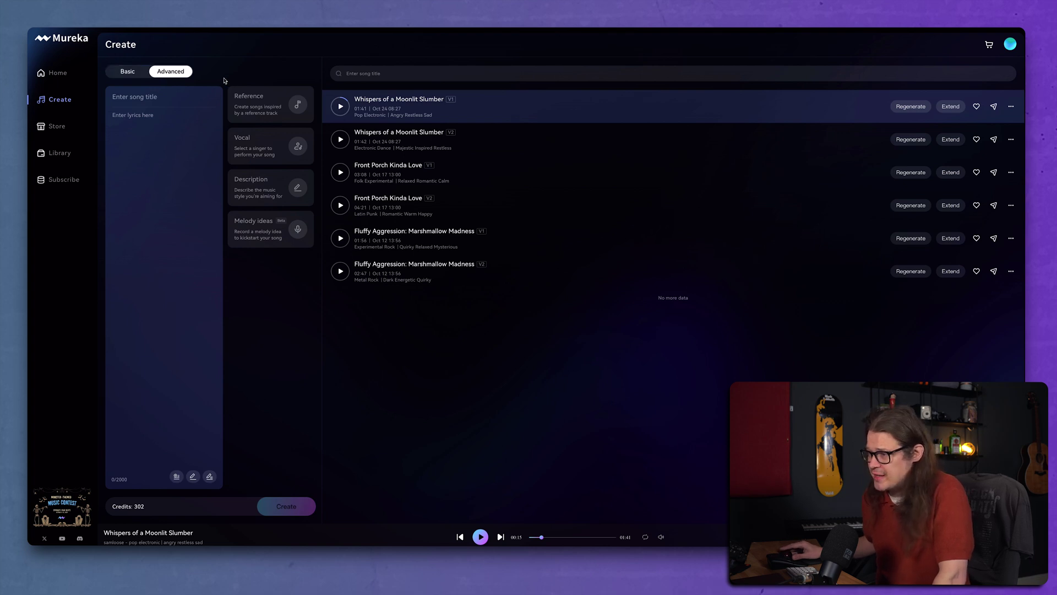
Look through the Reference, Vocal, Description and Melody ideas options one after another without applying any of them
{"action": "left_click", "coordinate": [265, 99]}
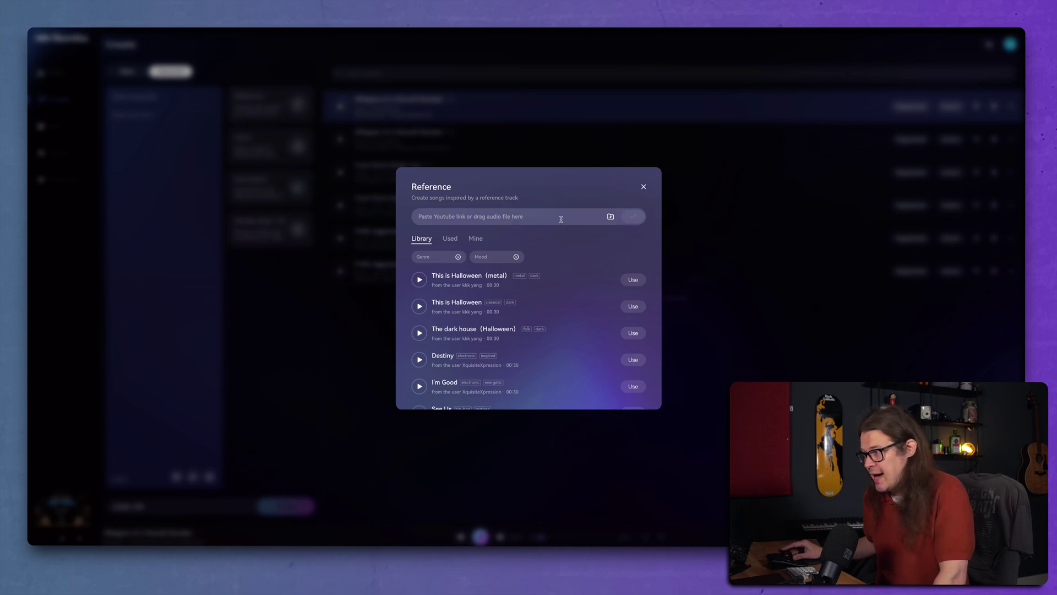
{"action": "left_click", "coordinate": [644, 187]}
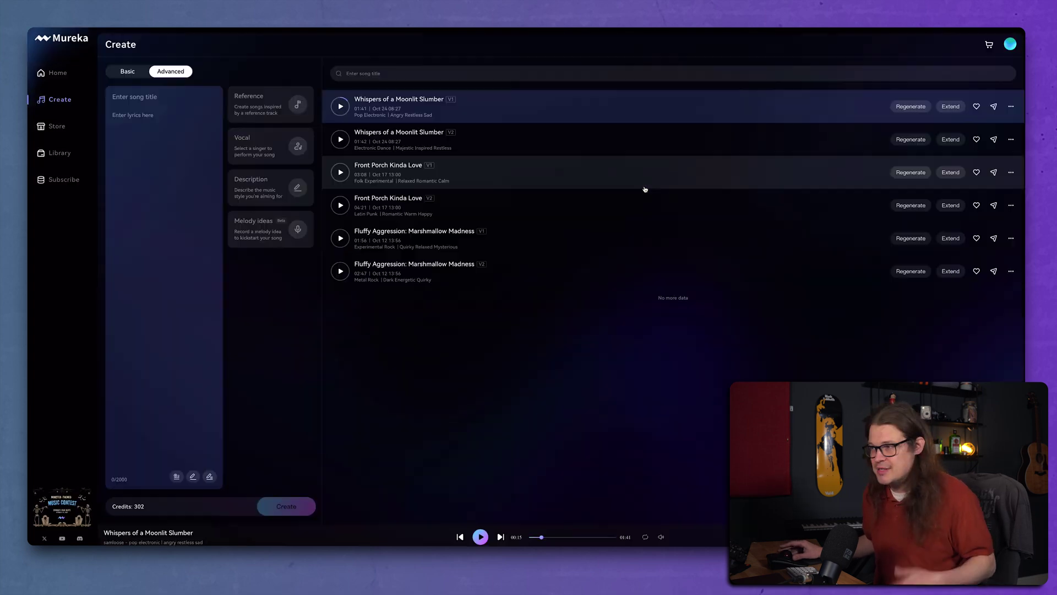
{"action": "left_click", "coordinate": [272, 150]}
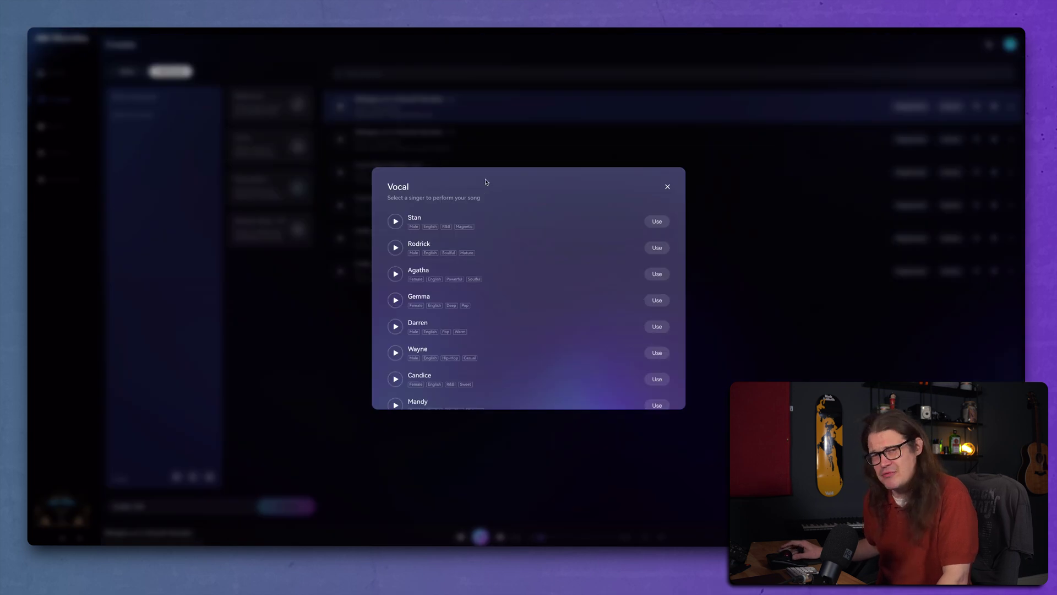
{"action": "left_click", "coordinate": [668, 187]}
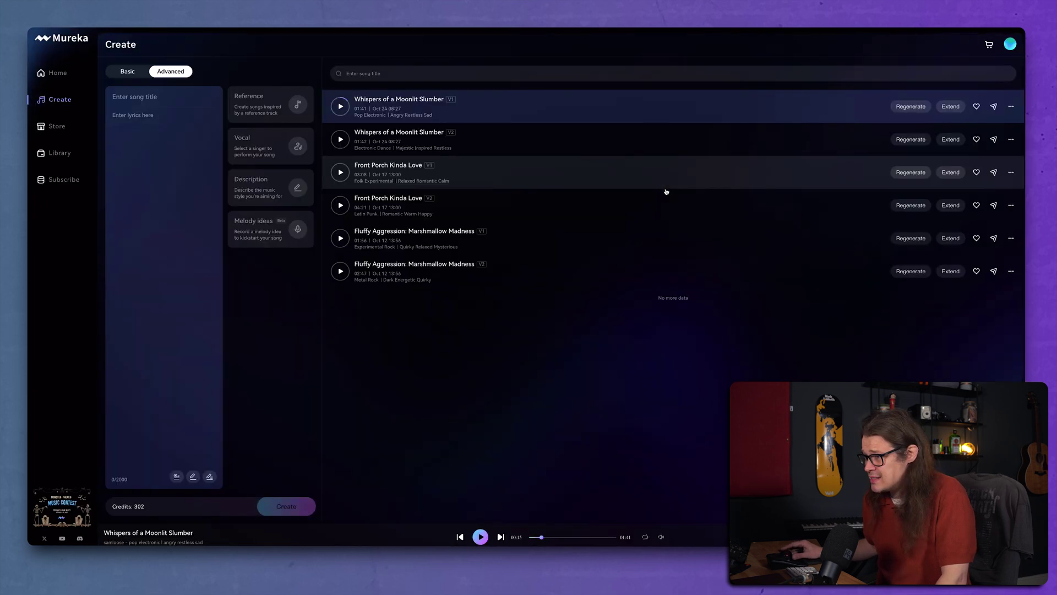
{"action": "left_click", "coordinate": [279, 184]}
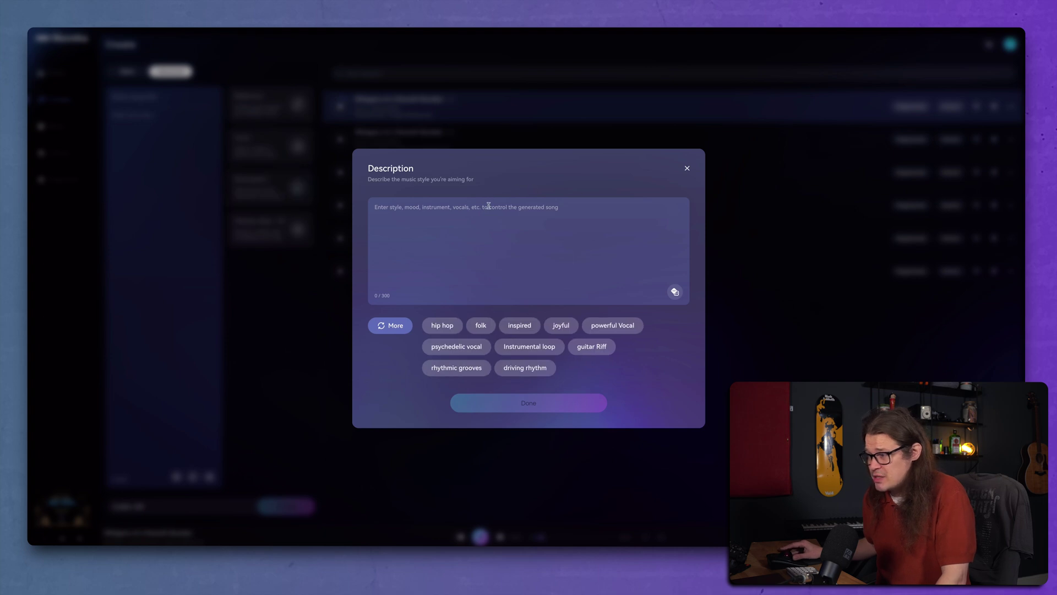
{"action": "left_click", "coordinate": [688, 168]}
{"action": "left_click", "coordinate": [264, 231]}
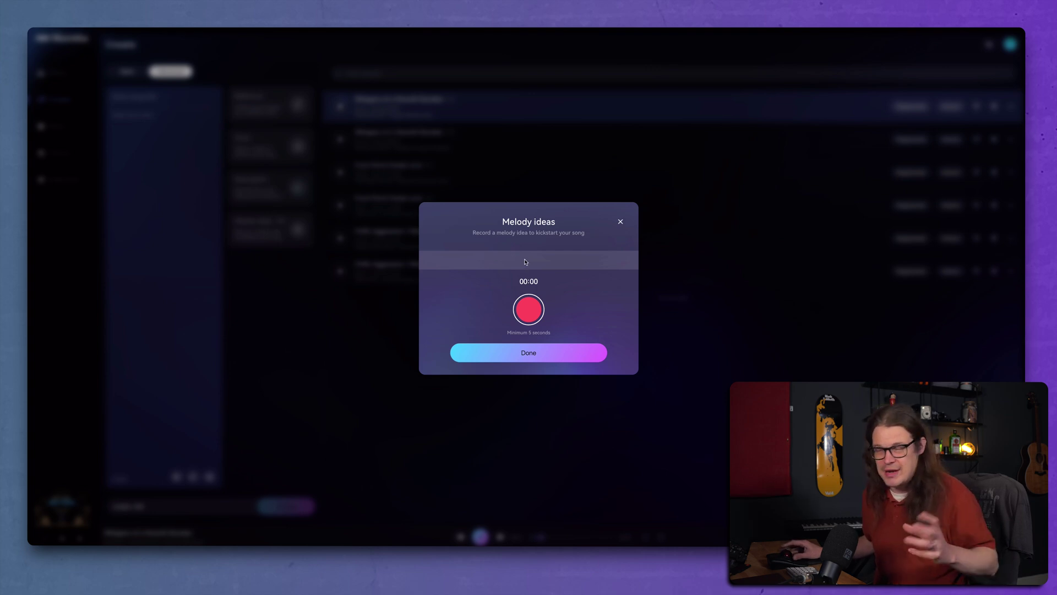
{"action": "left_click", "coordinate": [621, 222]}
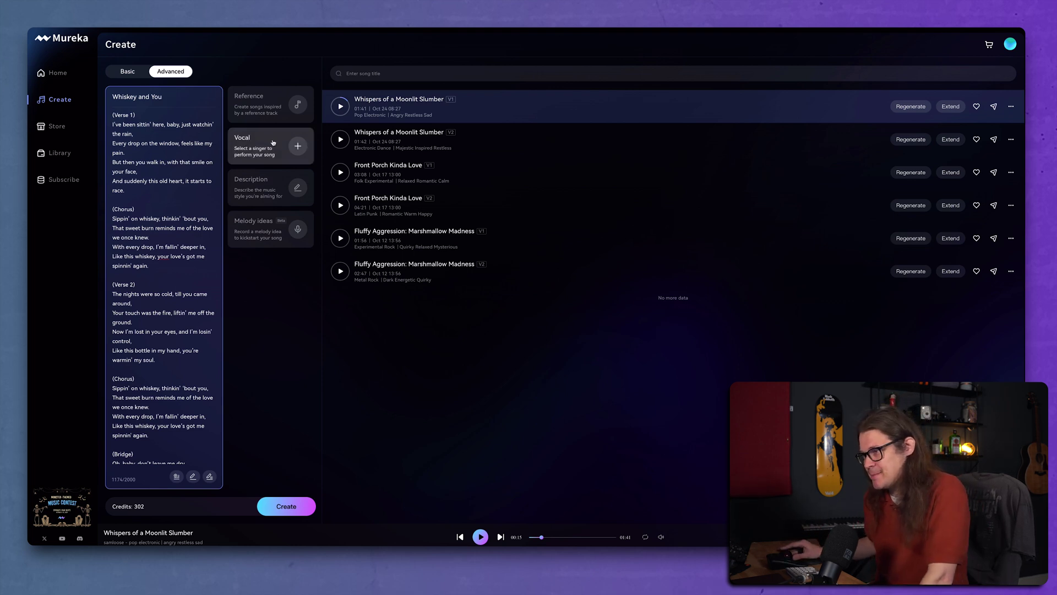
Preview the Stan, Rodrick, Gemma and Darren vocal presets and use the Gemma voice for the song
{"action": "left_click", "coordinate": [279, 147]}
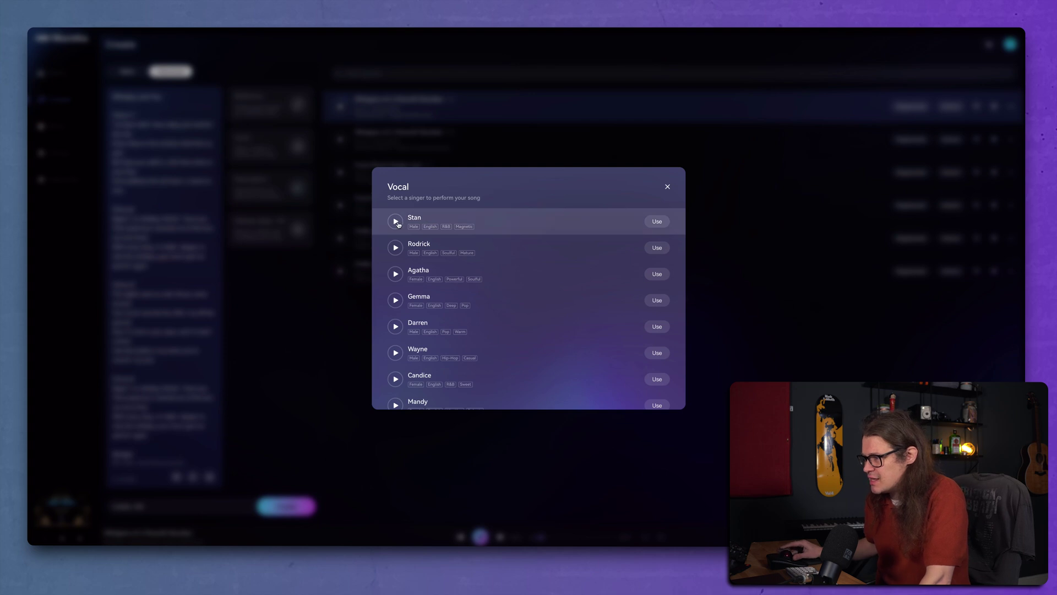
{"action": "left_click", "coordinate": [395, 222]}
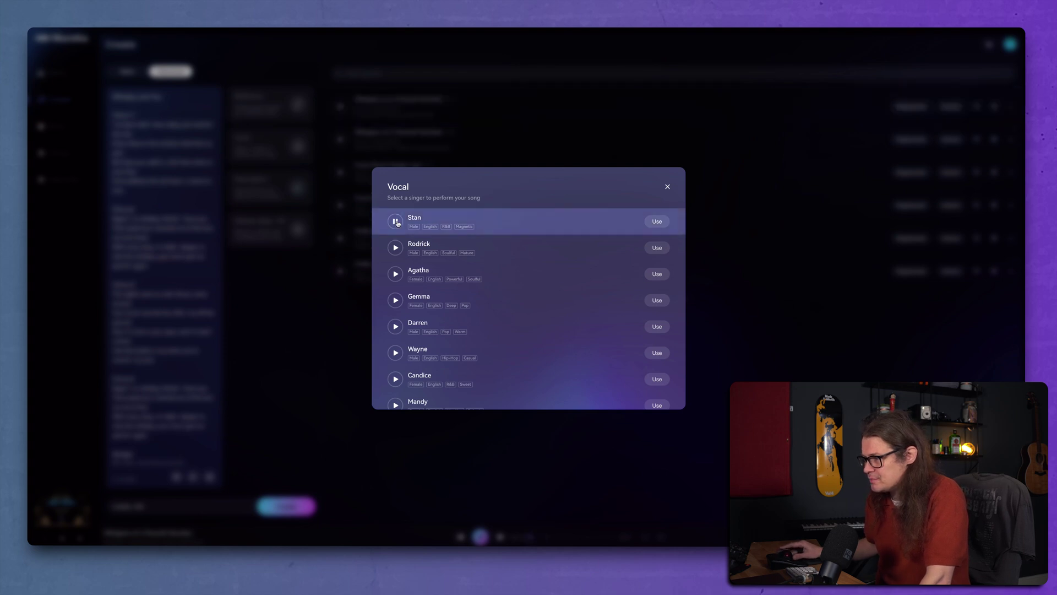
{"action": "left_click", "coordinate": [397, 249]}
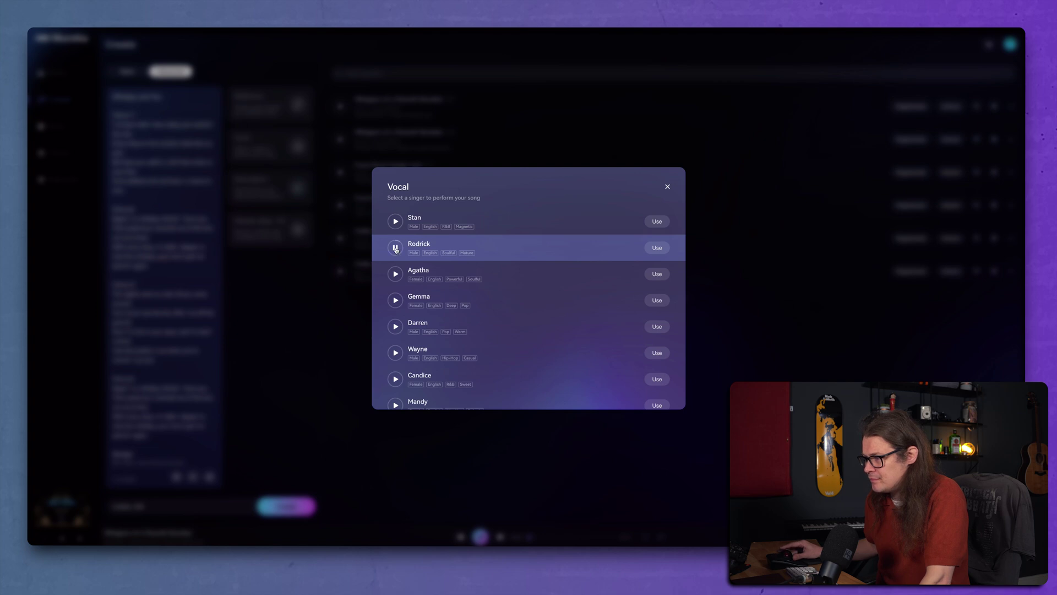
{"action": "left_click", "coordinate": [397, 302]}
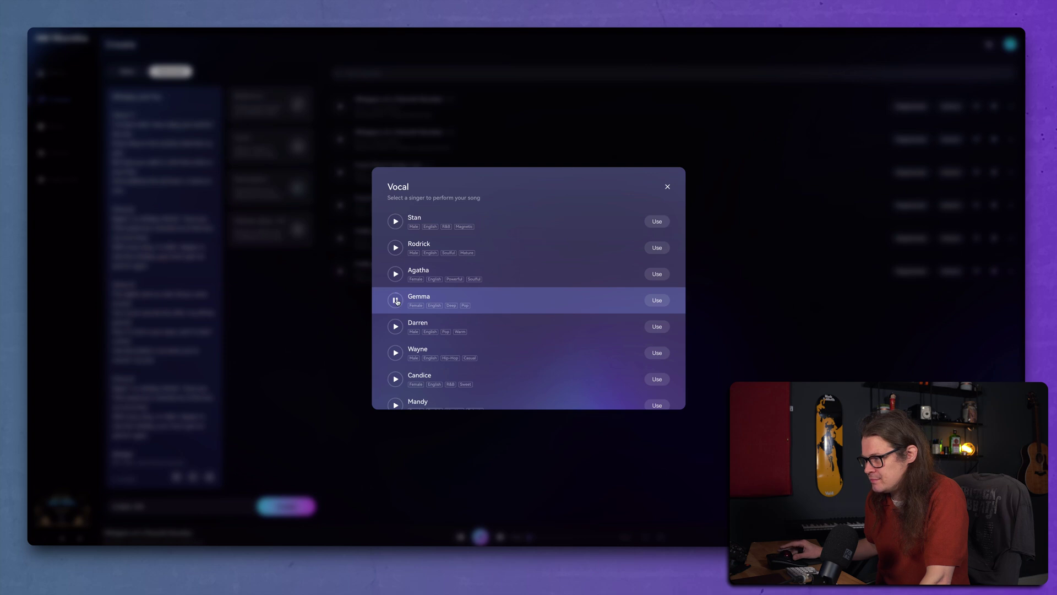
{"action": "left_click", "coordinate": [397, 301]}
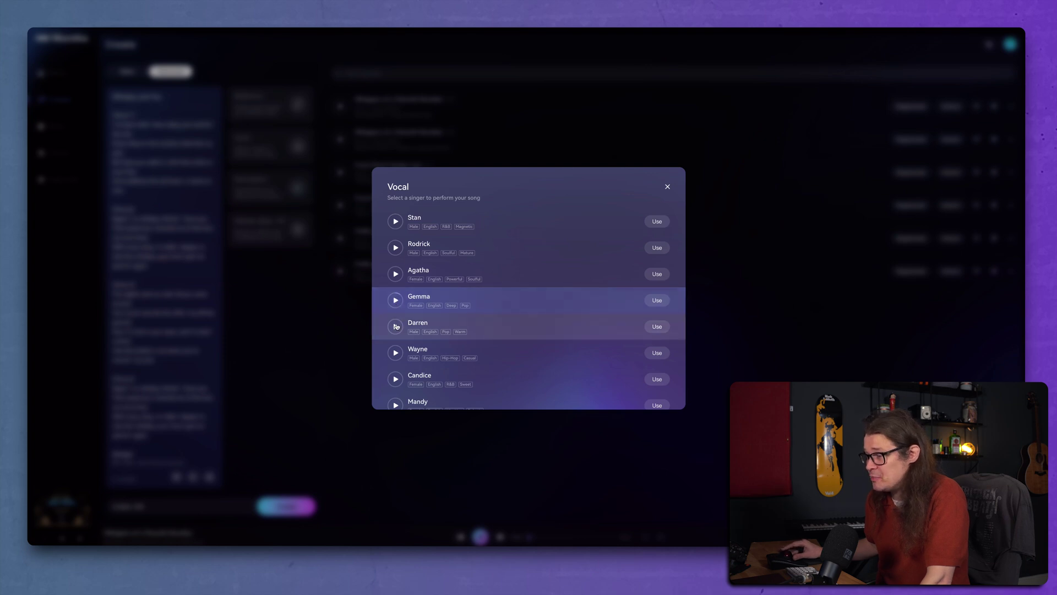
{"action": "left_click", "coordinate": [397, 327]}
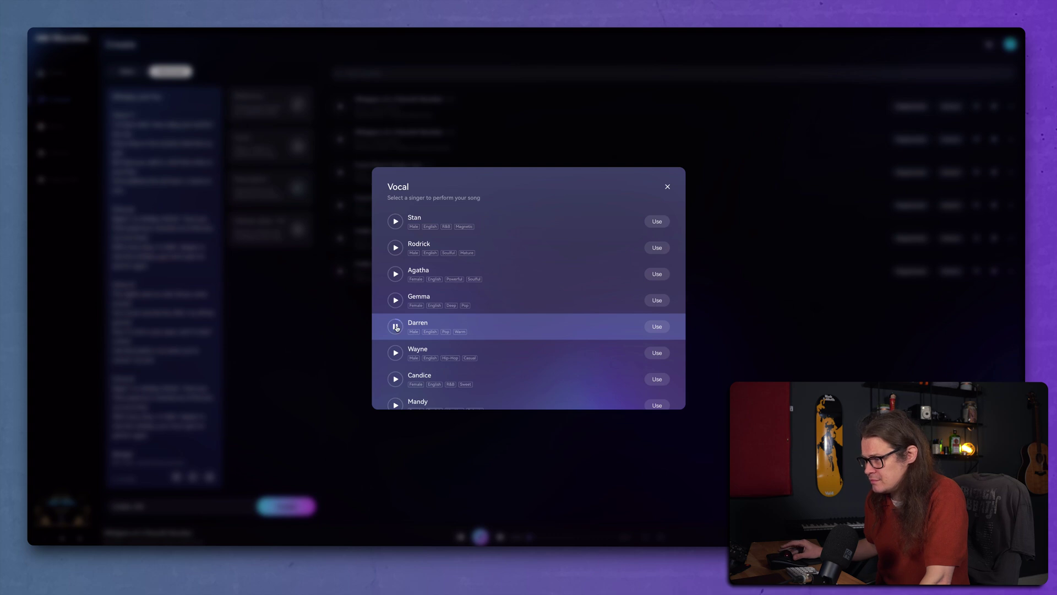
{"action": "left_click", "coordinate": [656, 300]}
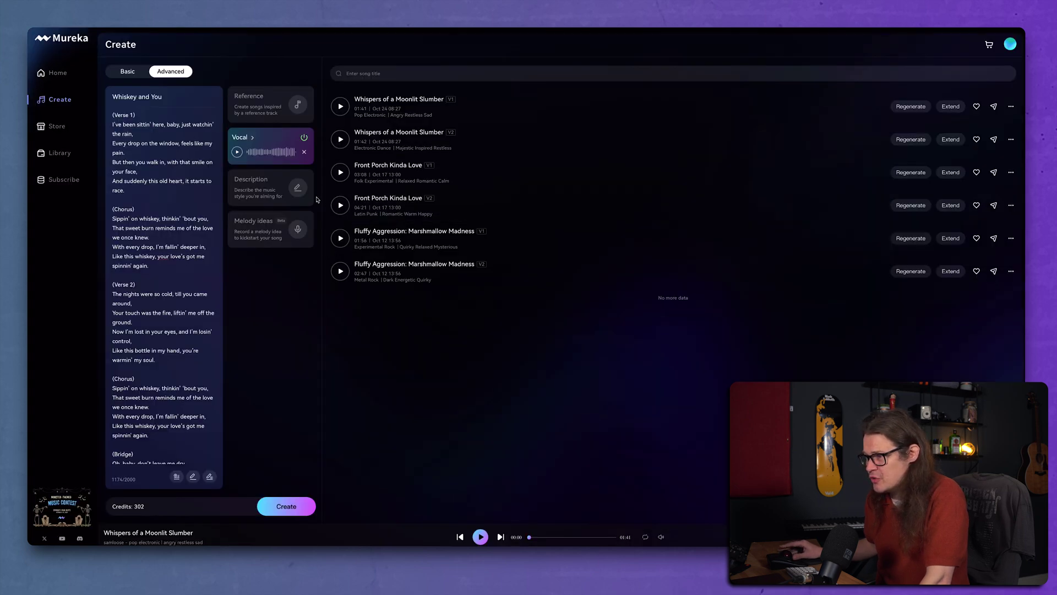
Set the music style description to "blues, whiskey, love song, slide guitar, drums, walking bass, keyboards, organ, loads of reverb"
{"action": "left_click", "coordinate": [267, 194]}
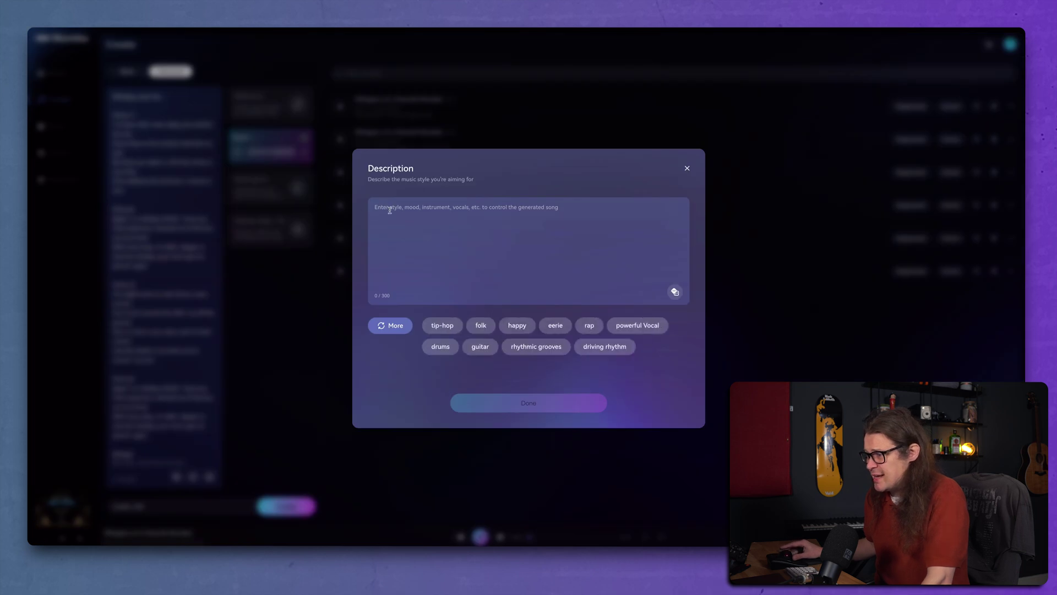
{"action": "left_click", "coordinate": [390, 210]}
{"action": "type", "text": "blues"}
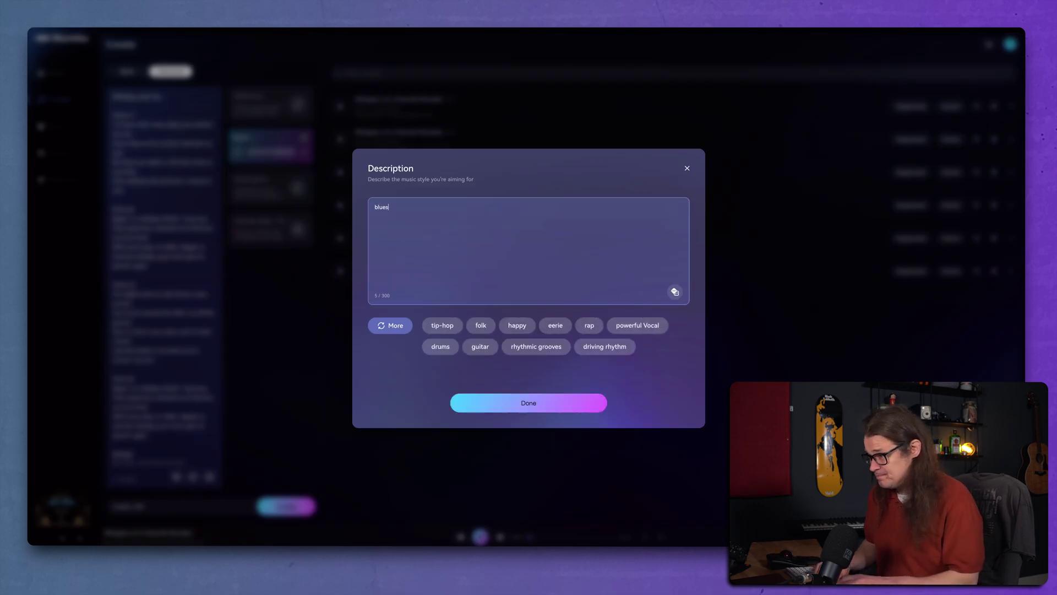
{"action": "type", "text": ", whiskey"}
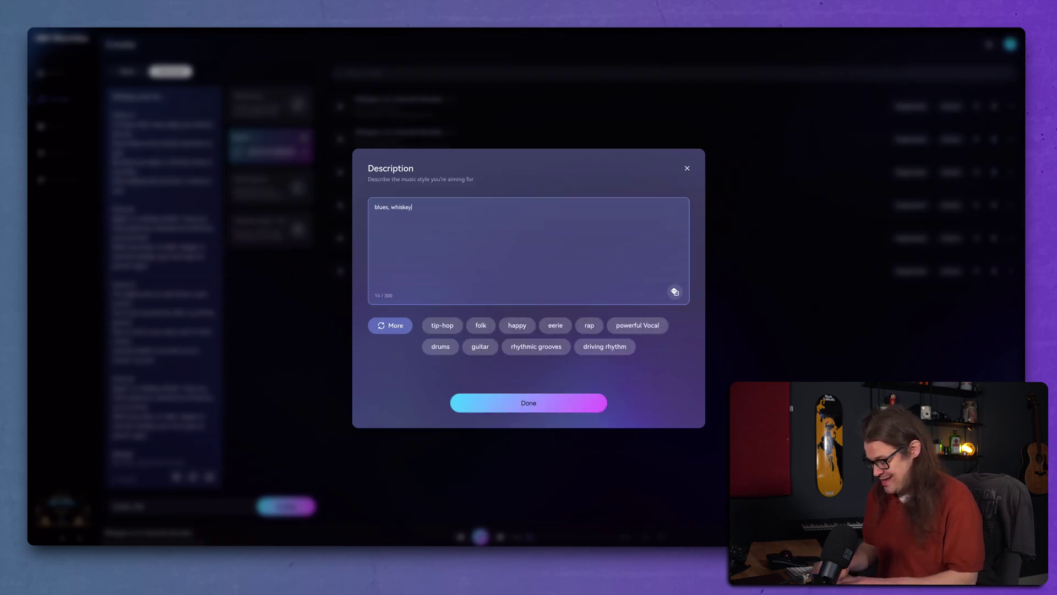
{"action": "type", "text": ", love song"}
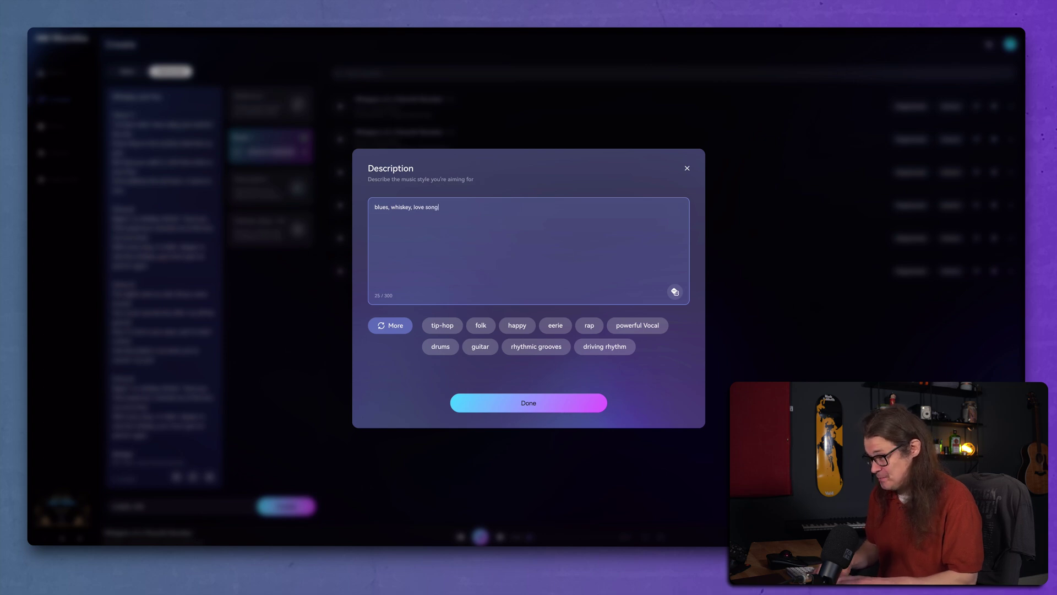
{"action": "type", "text": ", slide g"}
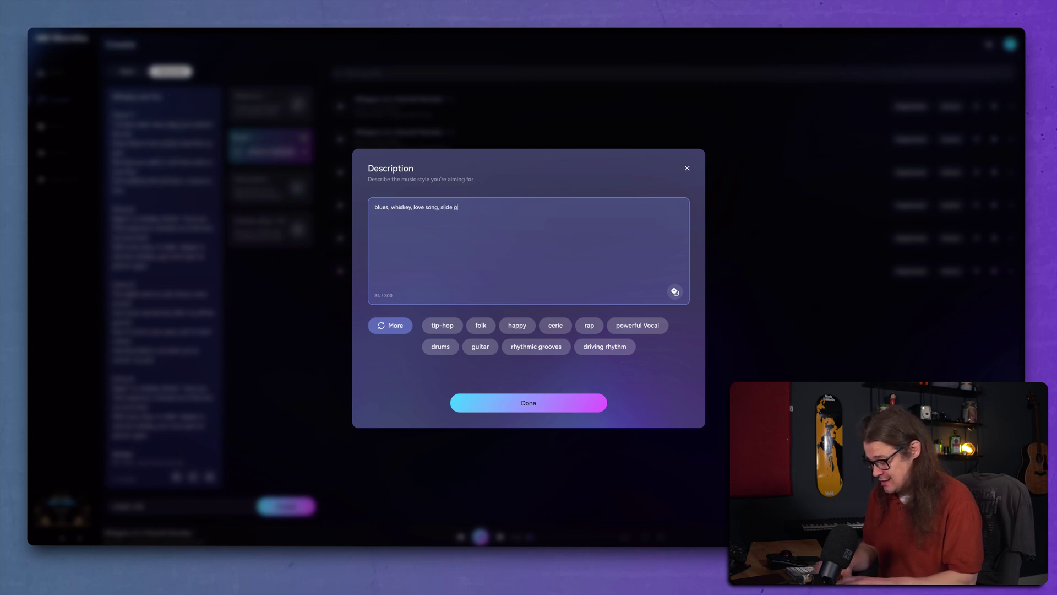
{"action": "type", "text": "uitar, d"}
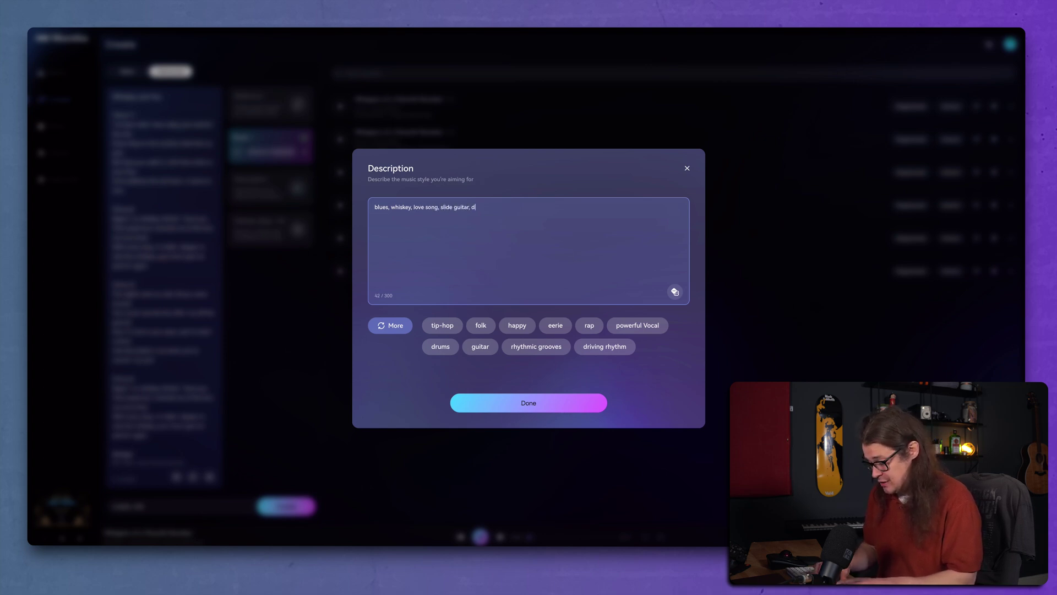
{"action": "type", "text": "rums, walking bass, keyboards, organ,"}
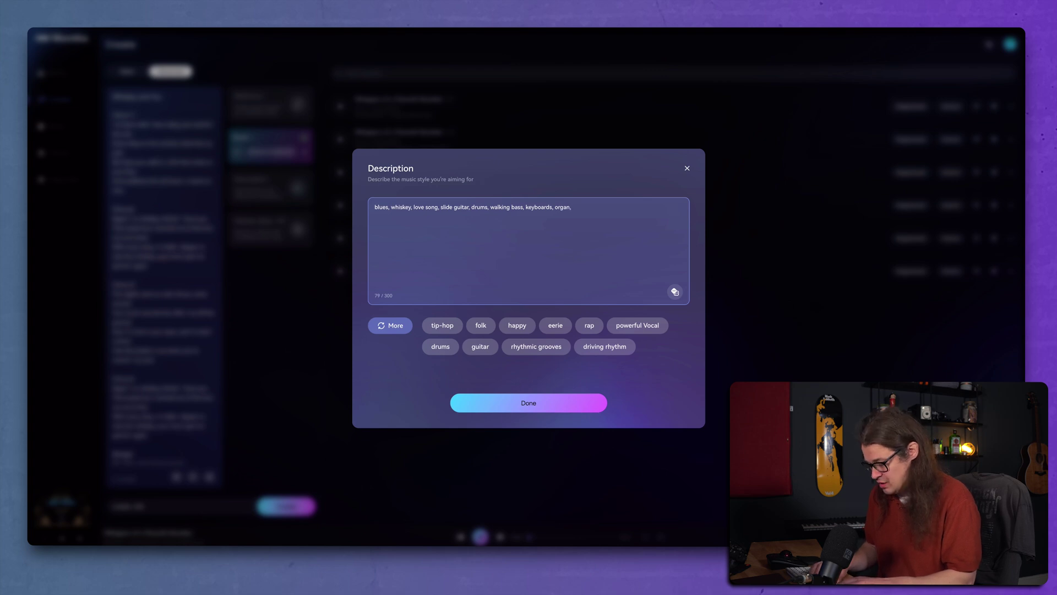
{"action": "type", "text": "ds of reverb"}
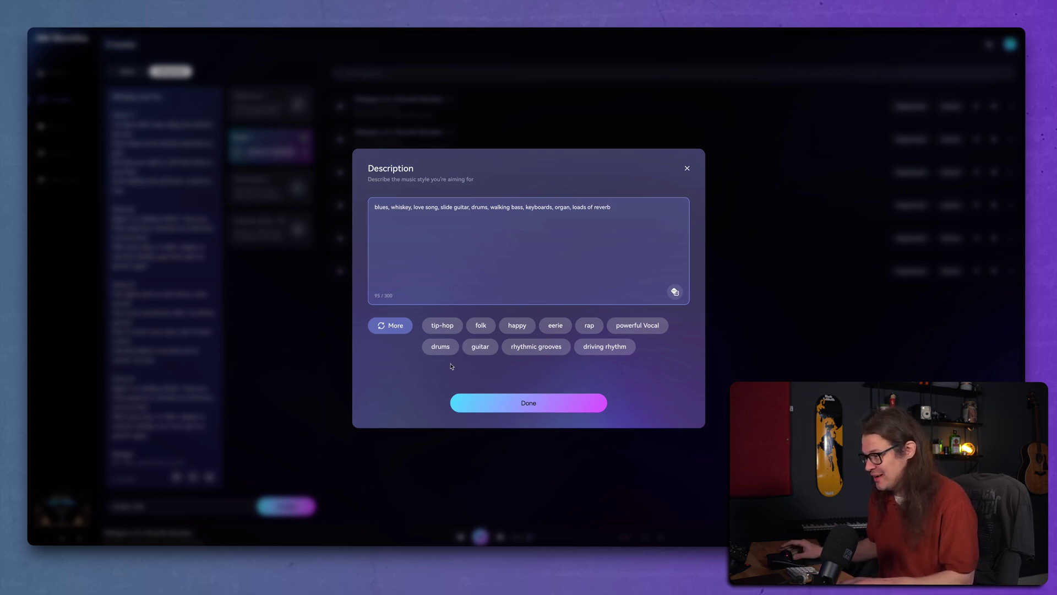
{"action": "left_click", "coordinate": [534, 407]}
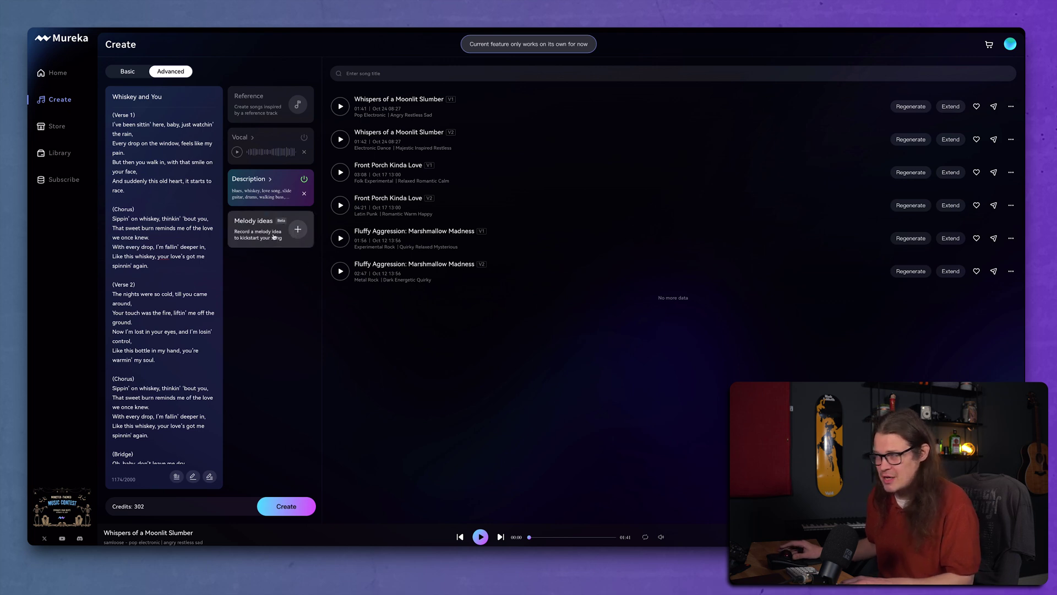
Generate the song "Whiskey and You" and listen to part of both resulting versions, V1 and V2
{"action": "left_click", "coordinate": [291, 507]}
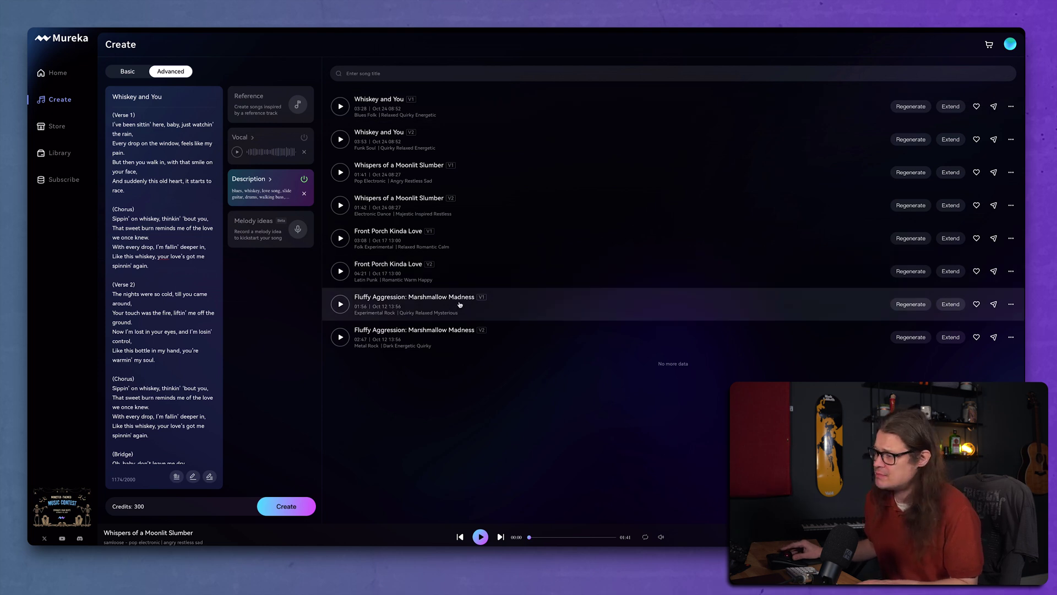
{"action": "left_click", "coordinate": [341, 107]}
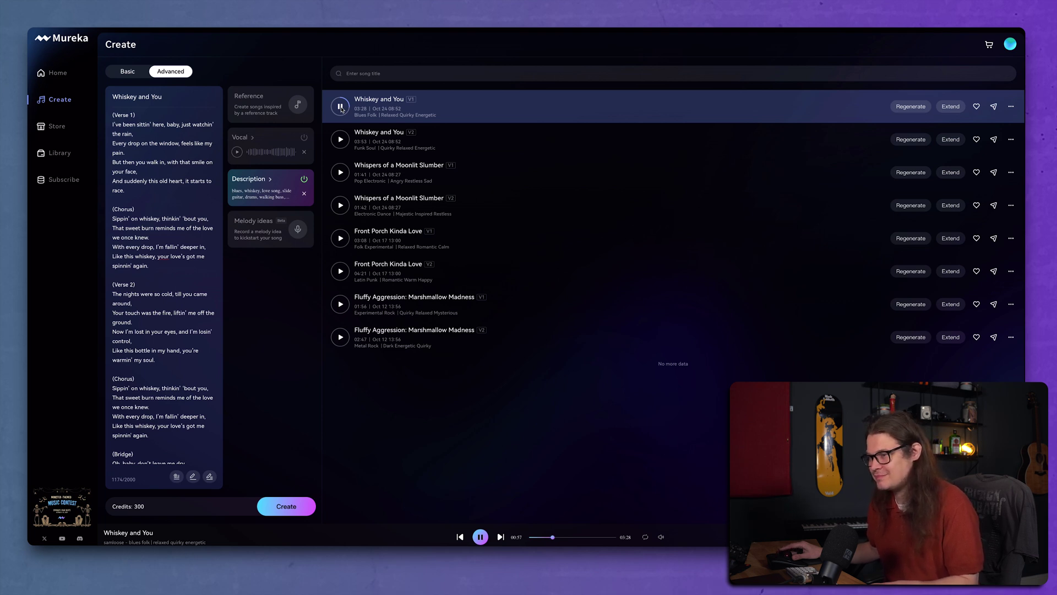
{"action": "left_click", "coordinate": [341, 106]}
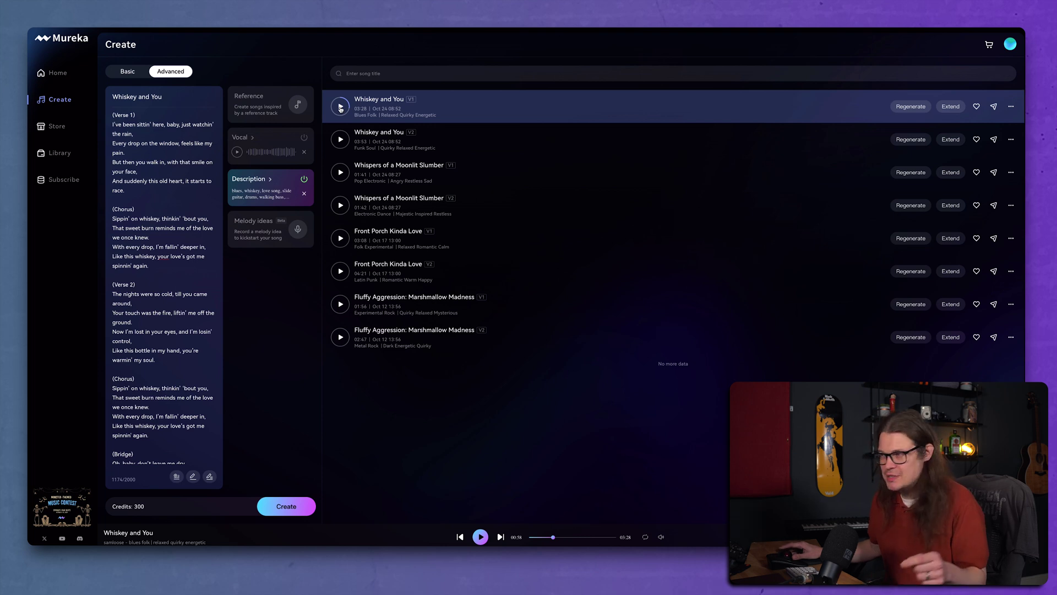
{"action": "left_click", "coordinate": [340, 140]}
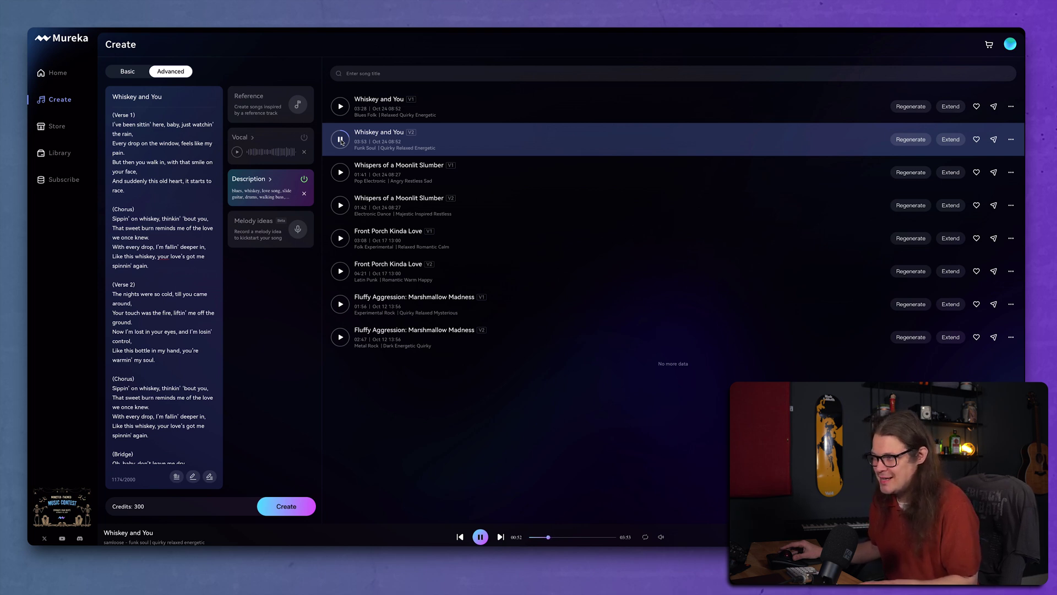
{"action": "left_click", "coordinate": [340, 140]}
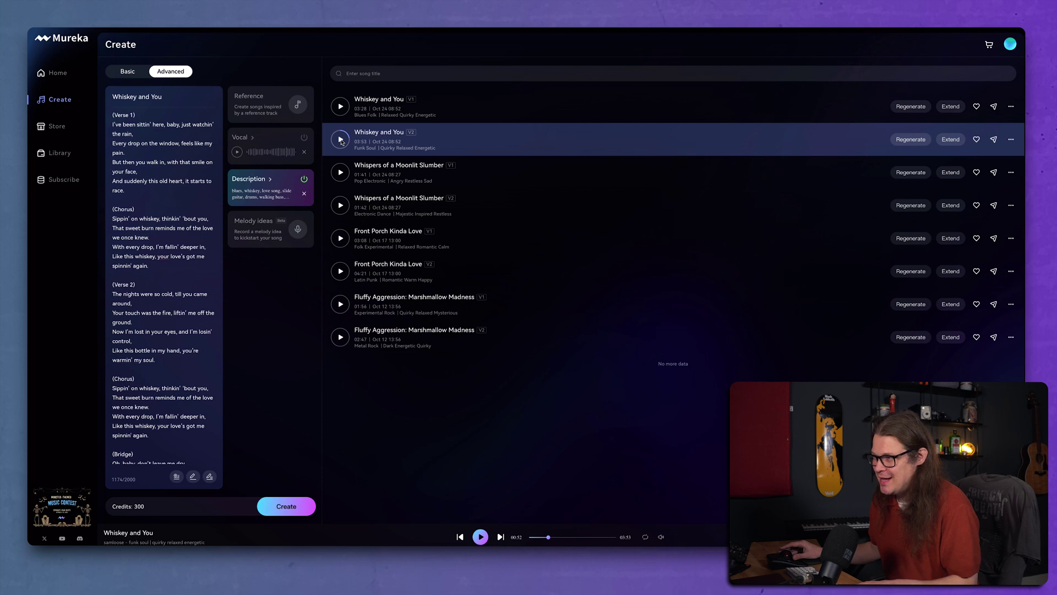
Edit the style description so that it begins with "modern blues, pop, whiskey", keeping the remaining terms, and apply it
{"action": "left_click", "coordinate": [277, 191]}
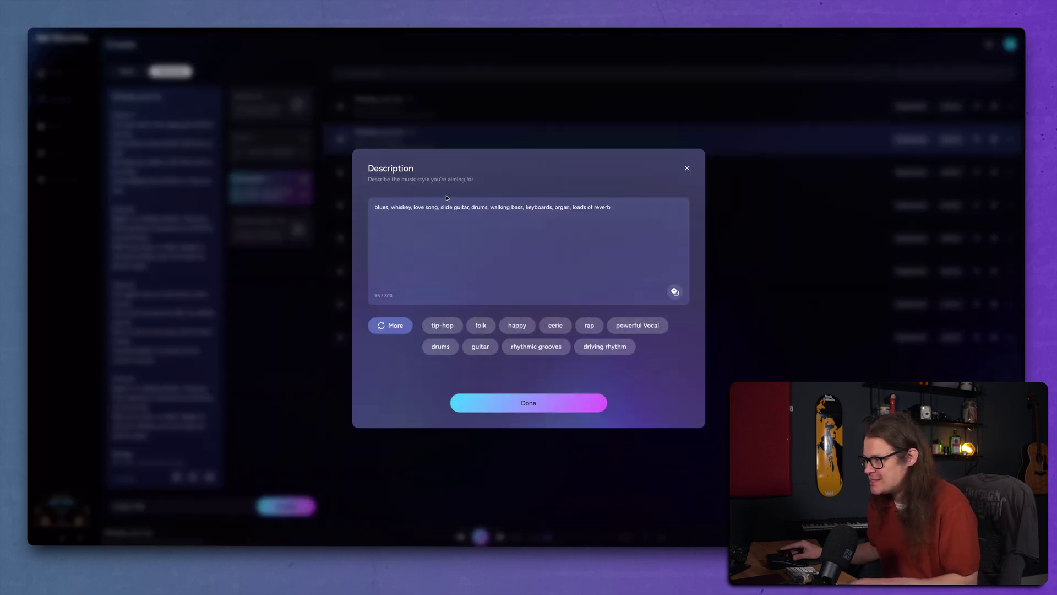
{"action": "left_click", "coordinate": [378, 206]}
{"action": "key", "text": "ctrl+a"}
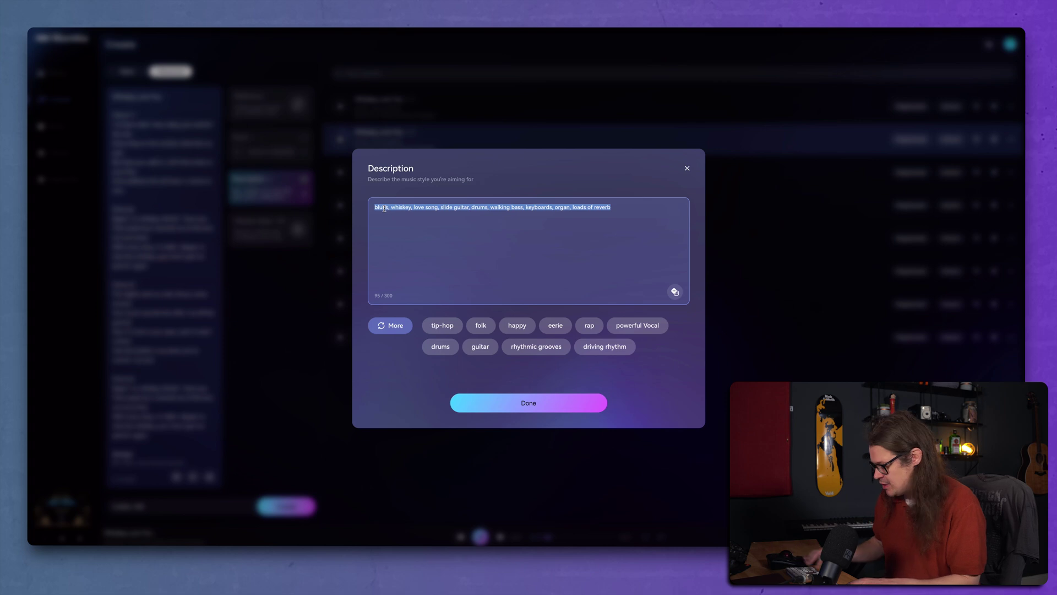
{"action": "key", "text": "Left"}
{"action": "type", "text": "modern"}
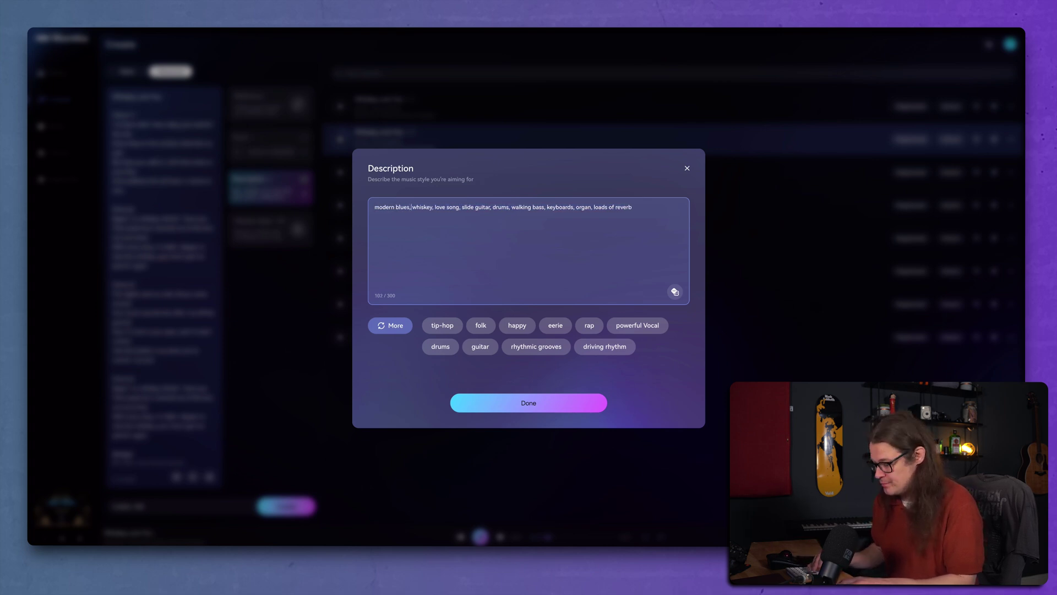
{"action": "left_click", "coordinate": [411, 207]}
{"action": "type", "text": "pop"}
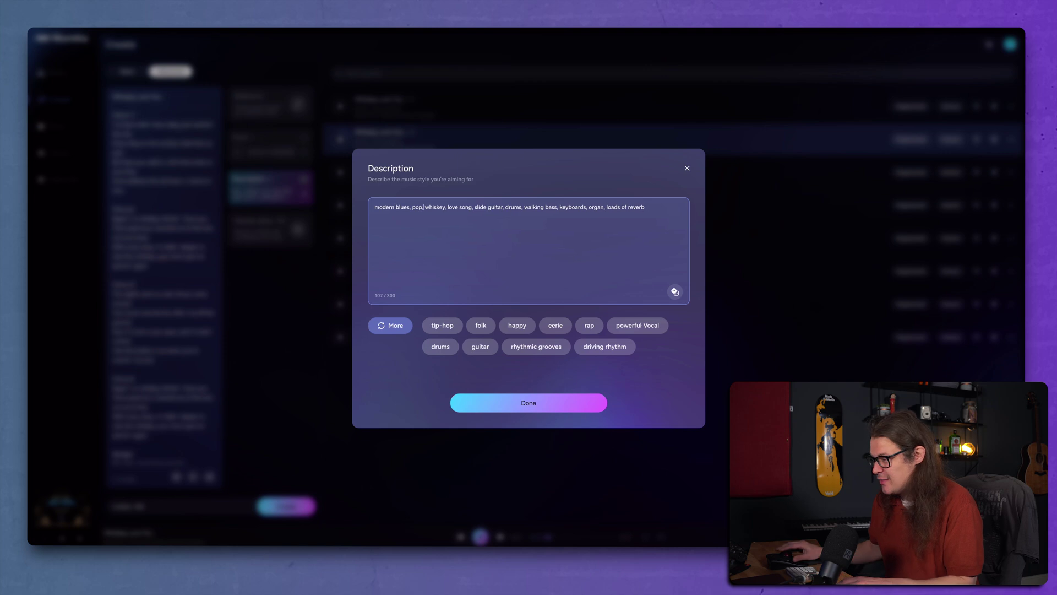
{"action": "left_click", "coordinate": [518, 409]}
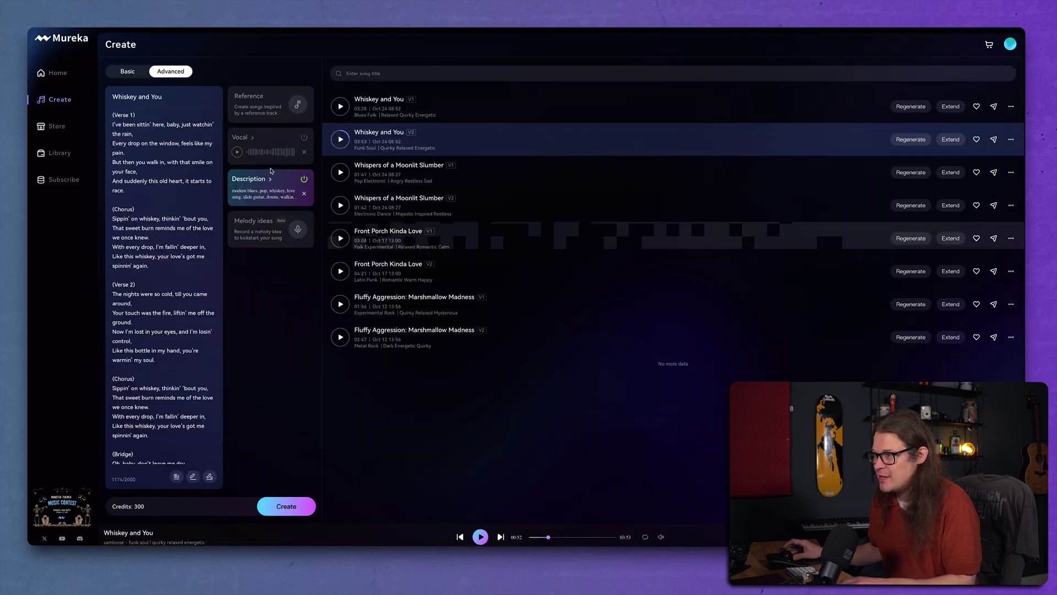
{"action": "left_click", "coordinate": [250, 113]}
{"action": "left_click", "coordinate": [456, 216]}
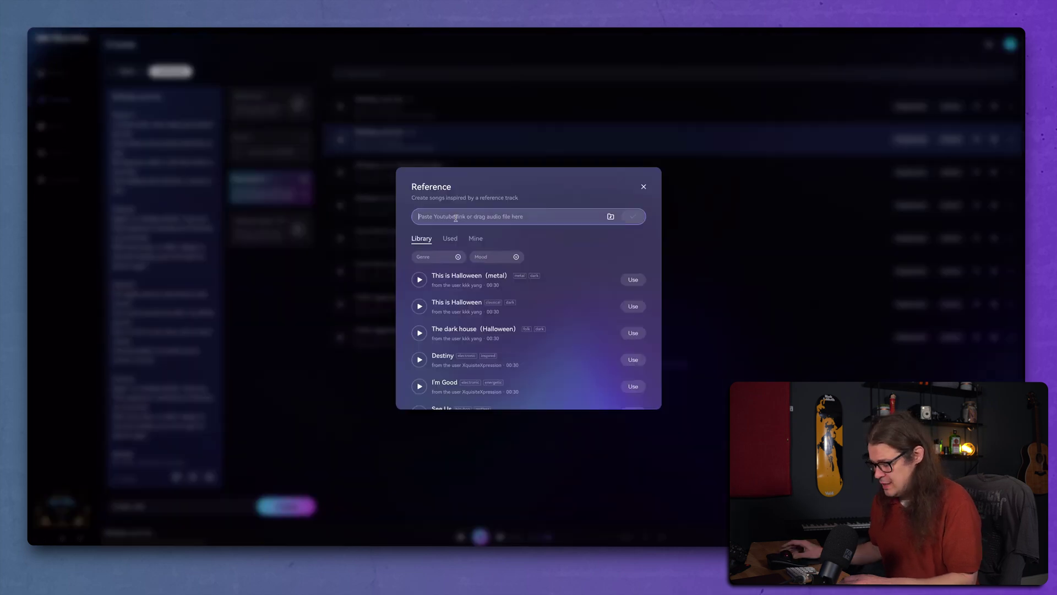
{"action": "type", "text": "https://www.youtube.com/watch?v=OPf0YbXqDm0"}
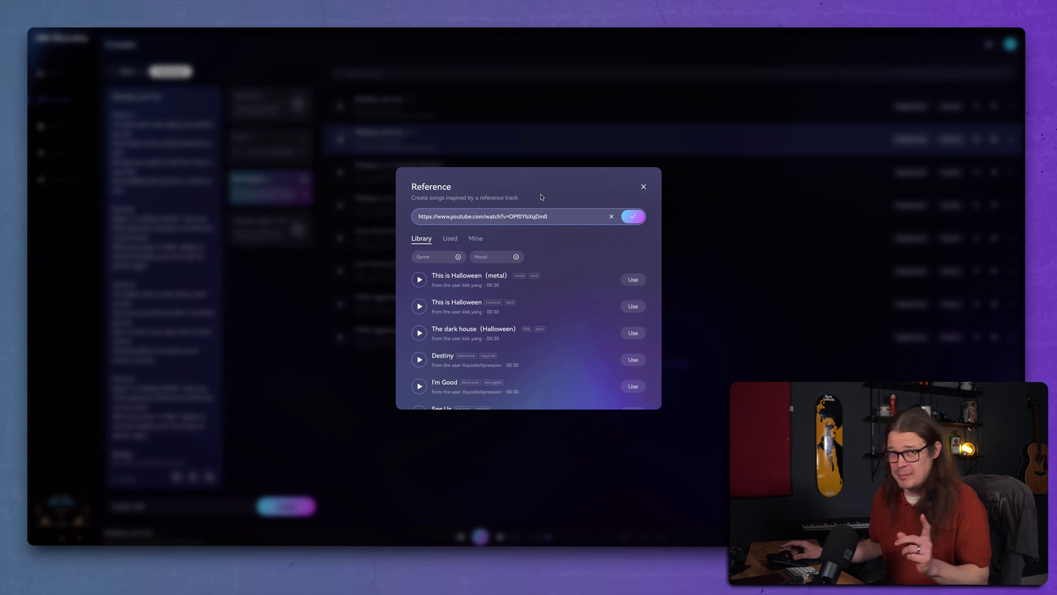
{"action": "left_click", "coordinate": [633, 216]}
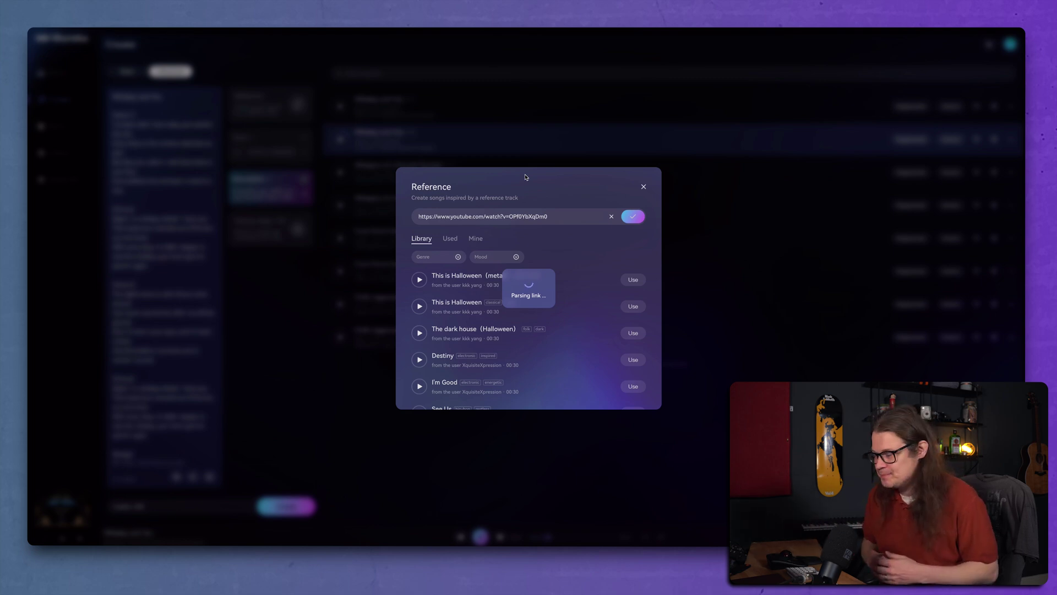
Title the reference track "Uptown Funk", set its genre to Pop and mood to Happy, save it and leave the reference settings
{"action": "type", "text": "Uptown "}
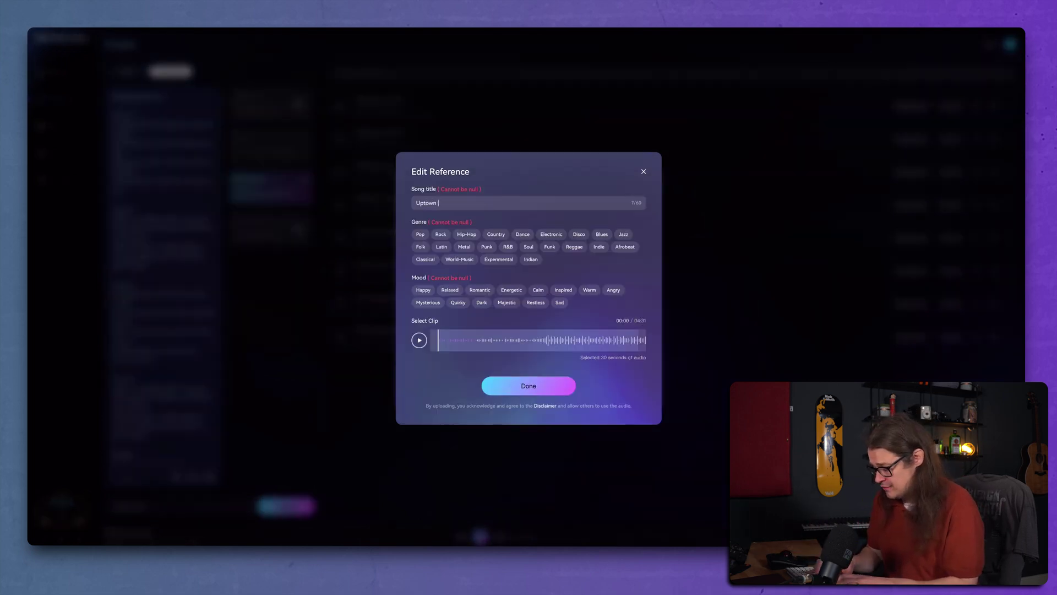
{"action": "type", "text": "Funk"}
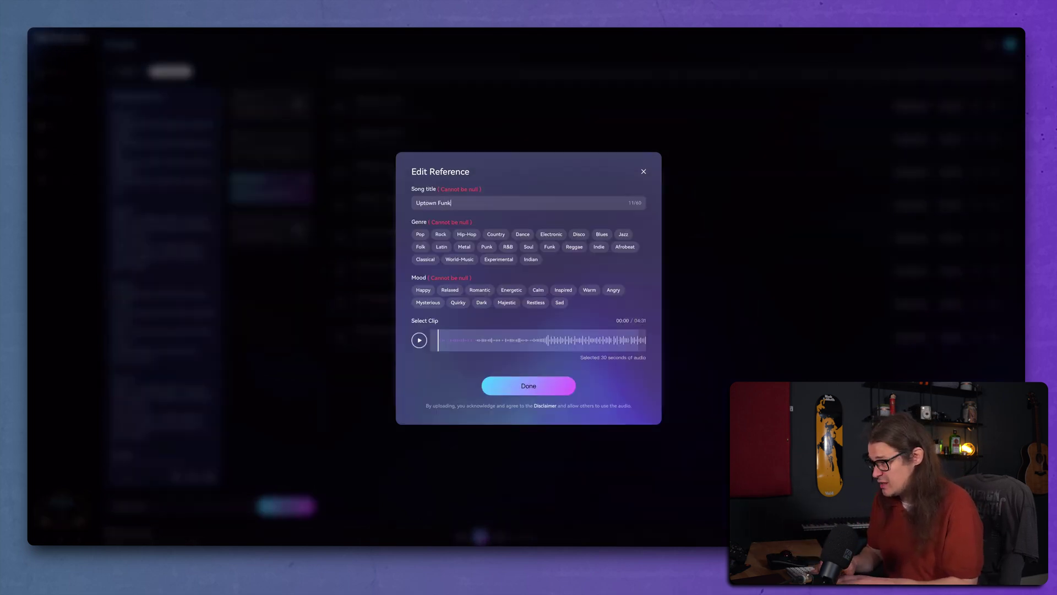
{"action": "left_click", "coordinate": [420, 235]}
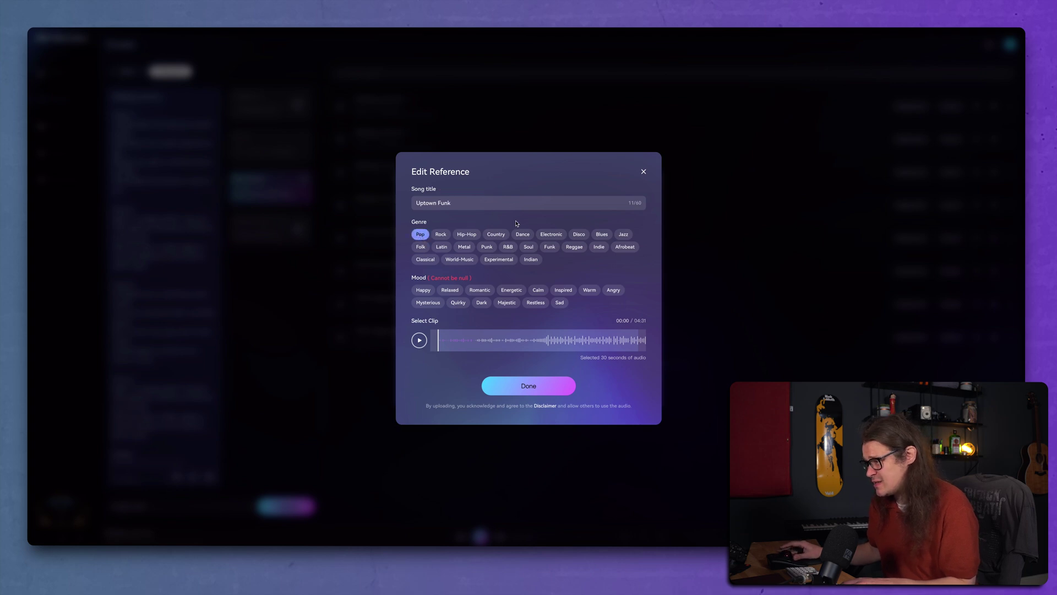
{"action": "left_click", "coordinate": [550, 247]}
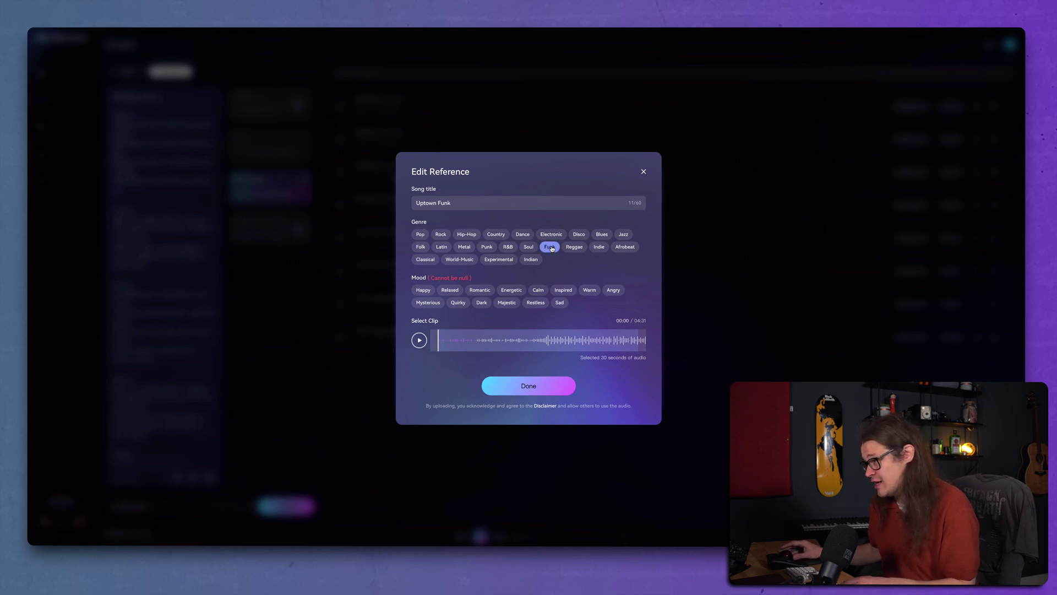
{"action": "left_click", "coordinate": [421, 235]}
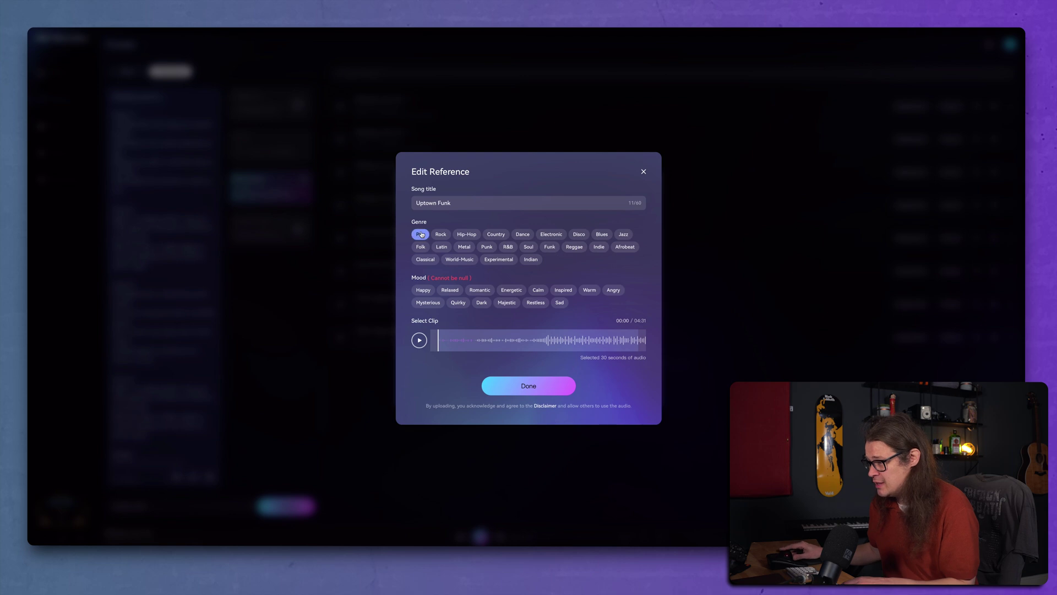
{"action": "left_click", "coordinate": [423, 291]}
{"action": "left_click", "coordinate": [532, 387]}
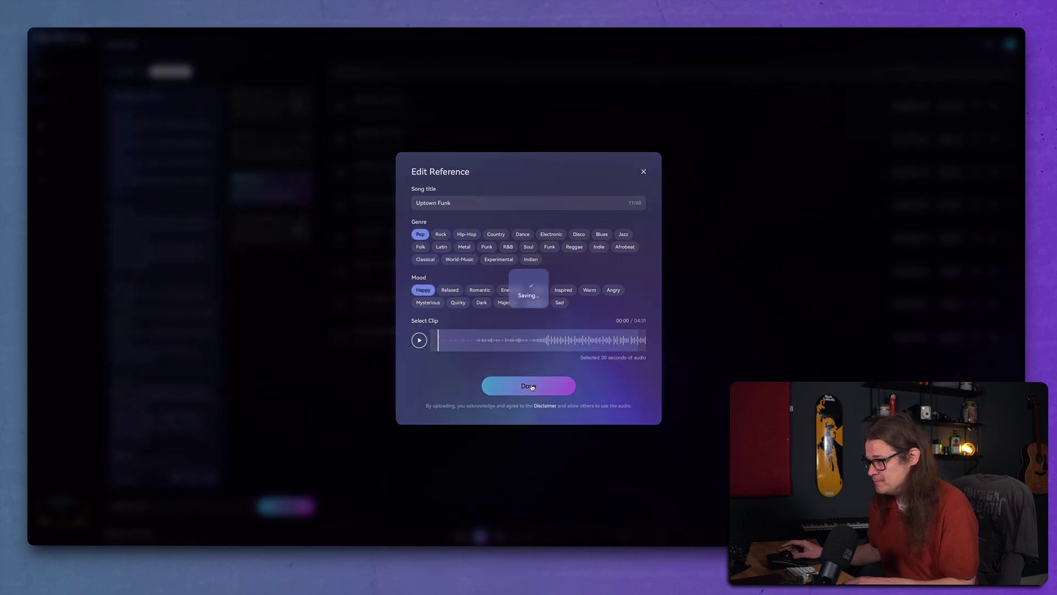
{"action": "left_click", "coordinate": [642, 183]}
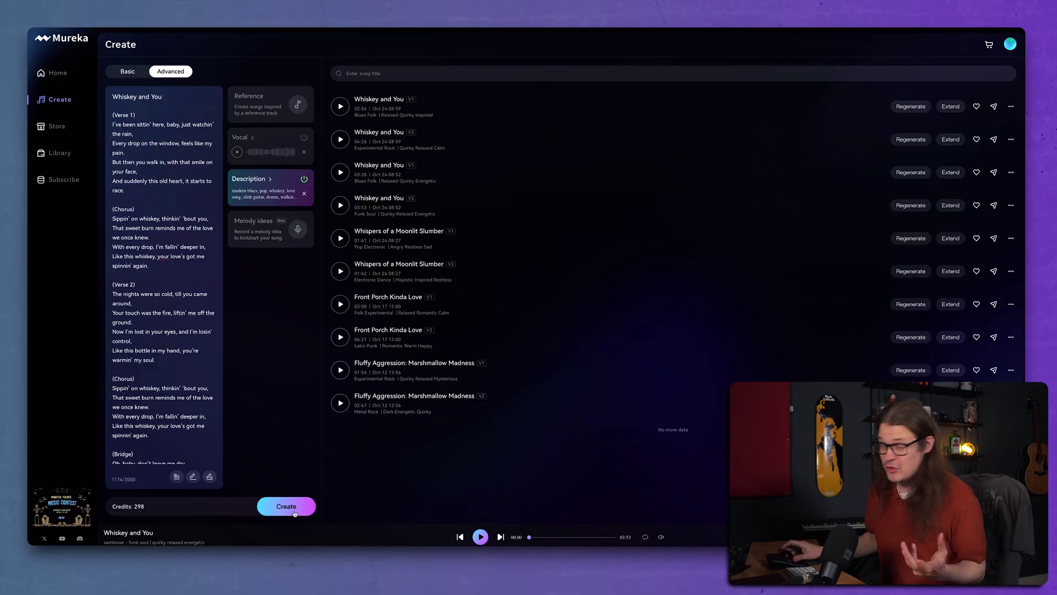
Listen to part of V1 and V2 of "Whiskey and You" generated from the modern blues description
{"action": "left_click", "coordinate": [342, 107]}
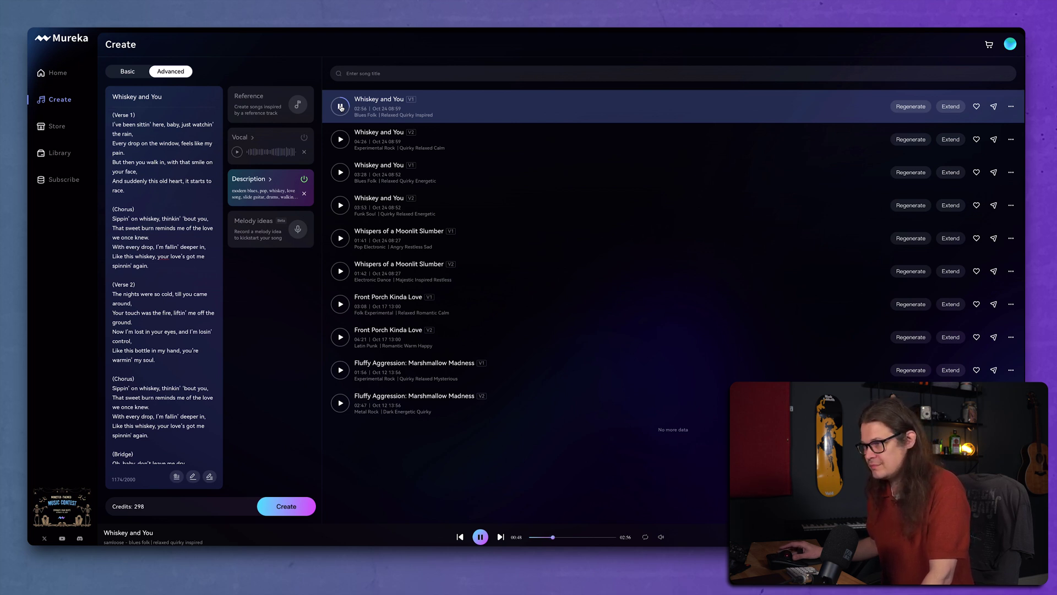
{"action": "left_click", "coordinate": [340, 106]}
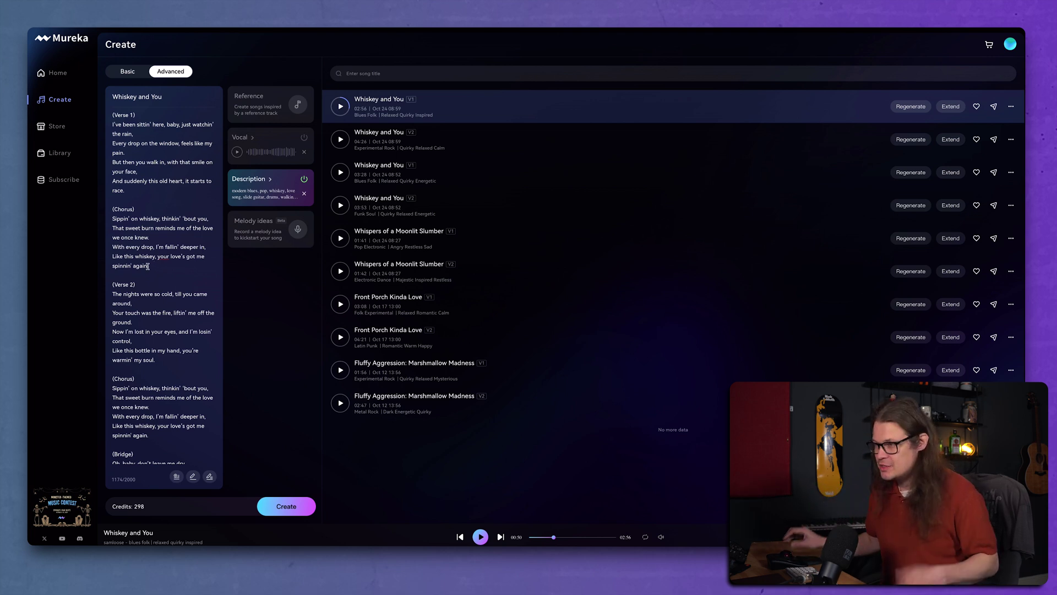
{"action": "left_click", "coordinate": [340, 141]}
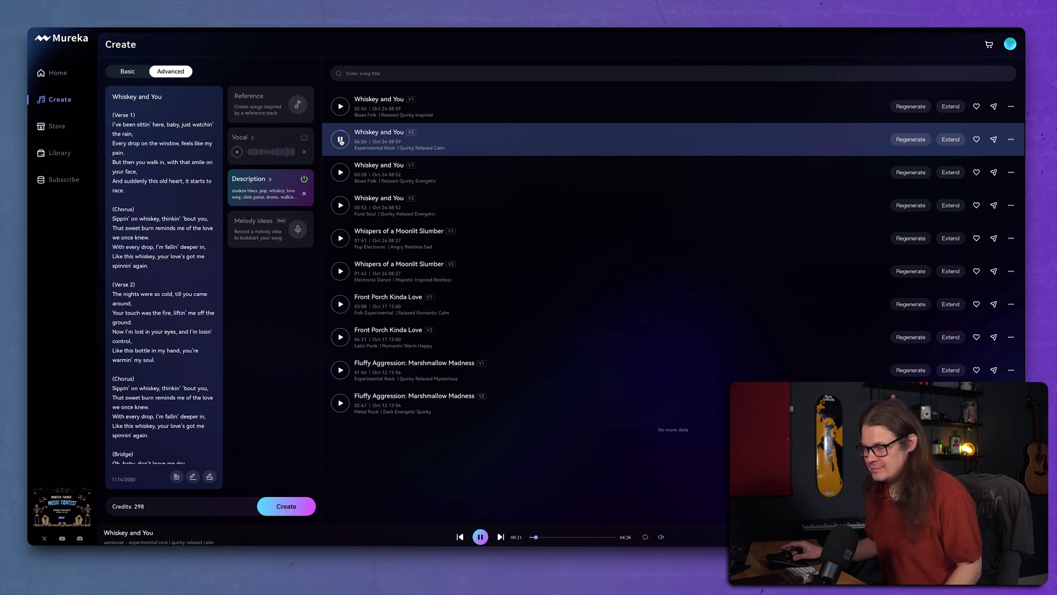
Replace "modern blues" at the start of the style description with "full on modern pop production"
{"action": "left_click", "coordinate": [267, 190]}
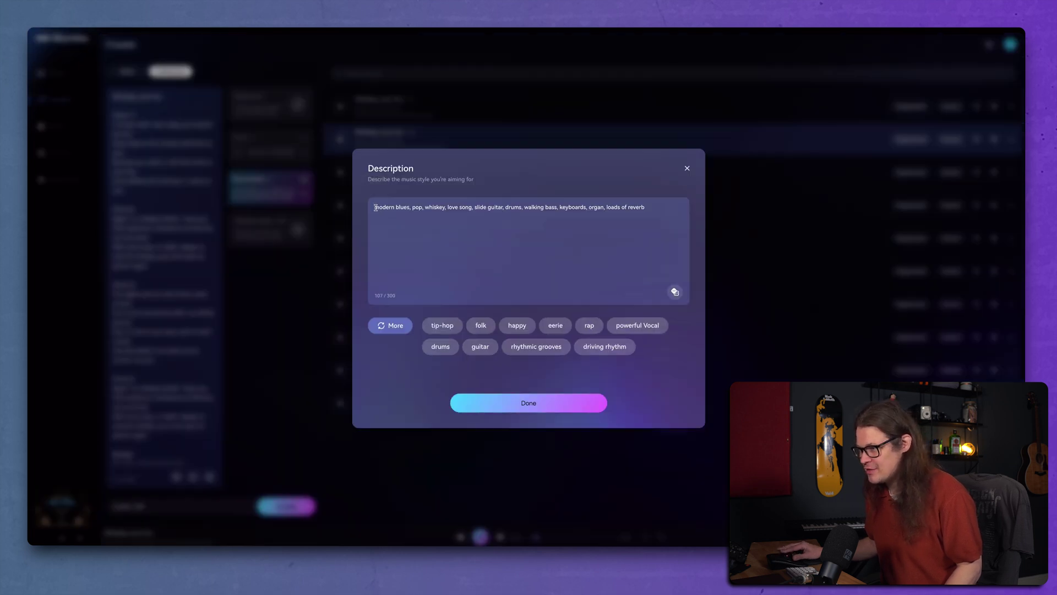
{"action": "triple_click", "coordinate": [398, 208]}
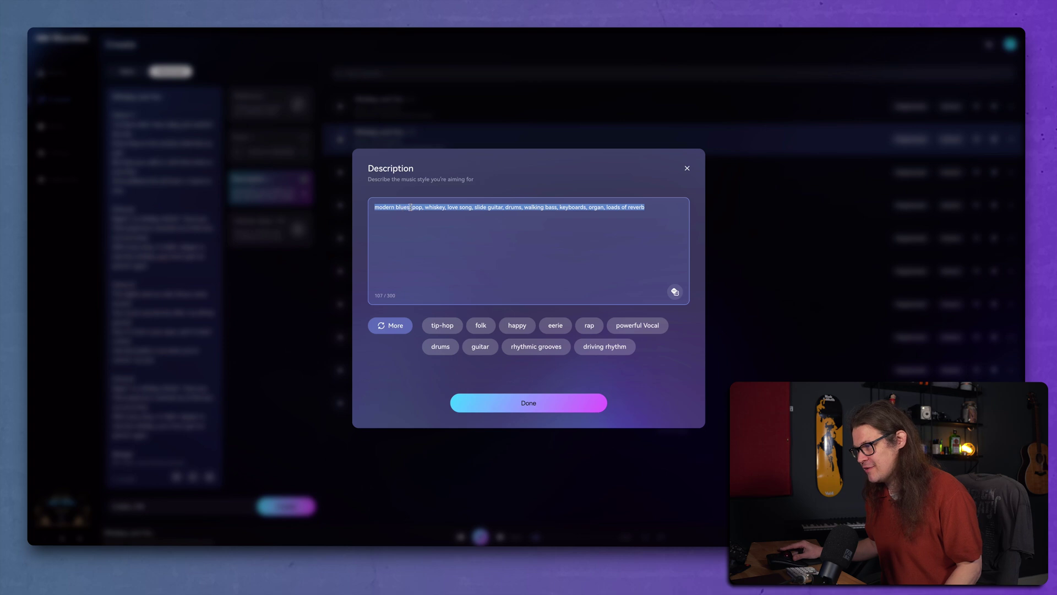
{"action": "left_click", "coordinate": [387, 208]}
{"action": "triple_click", "coordinate": [387, 208]}
{"action": "left_click", "coordinate": [408, 207]}
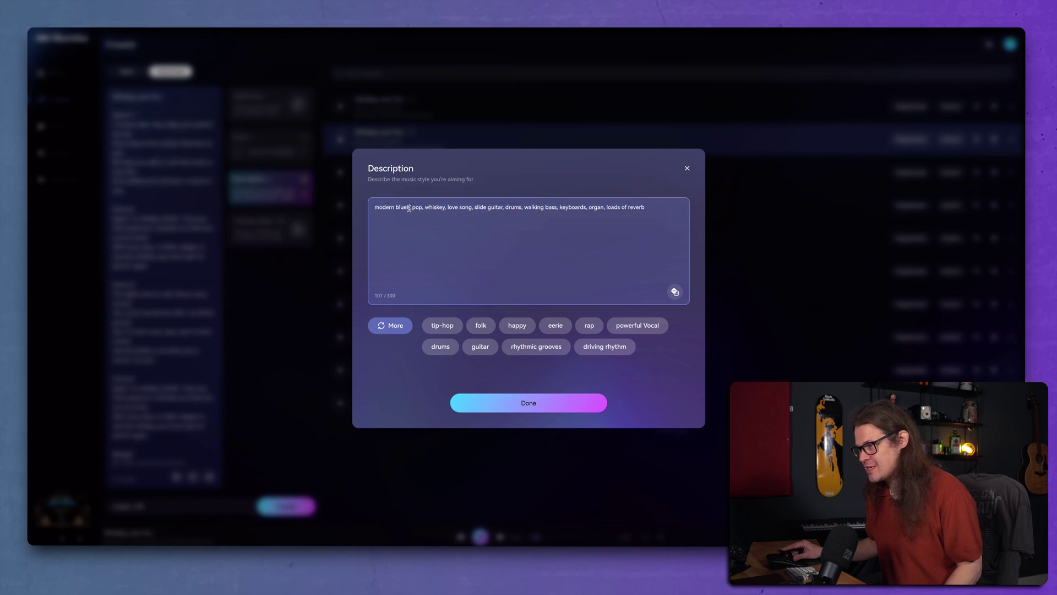
{"action": "key", "text": "BackSpace"}
{"action": "key", "text": "BackSpace"}
{"action": "key", "text": "BackSpace"}
{"action": "key", "text": "BackSpace"}
{"action": "key", "text": "BackSpace"}
{"action": "key", "text": "BackSpace"}
{"action": "key", "text": "BackSpace"}
{"action": "key", "text": "BackSpace"}
{"action": "key", "text": "BackSpace"}
{"action": "key", "text": "BackSpace"}
{"action": "key", "text": "BackSpace"}
{"action": "key", "text": "BackSpace"}
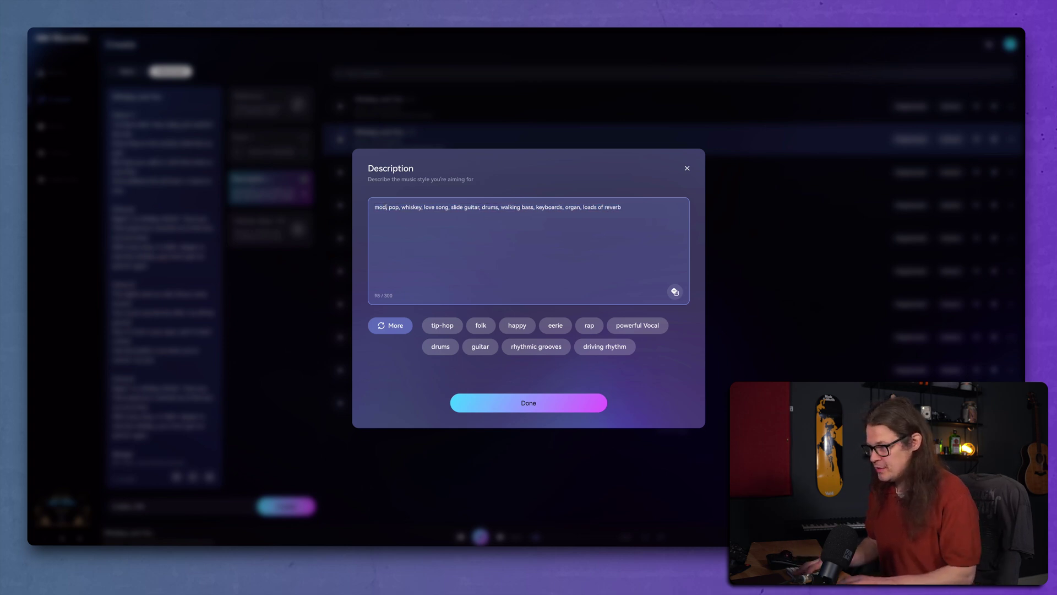
{"action": "type", "text": "full on mod"}
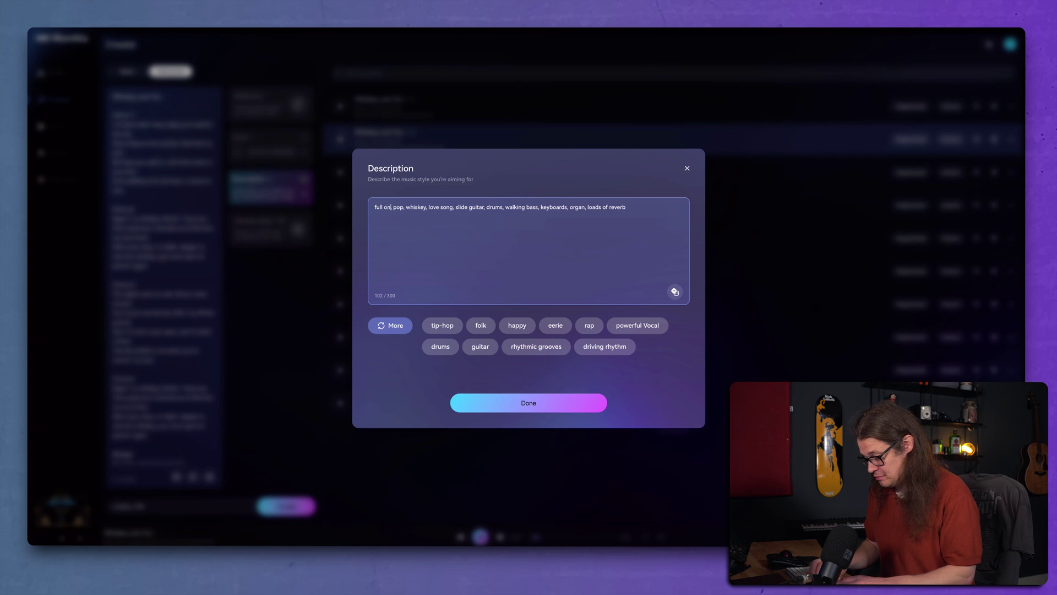
{"action": "type", "text": "ern pop product"}
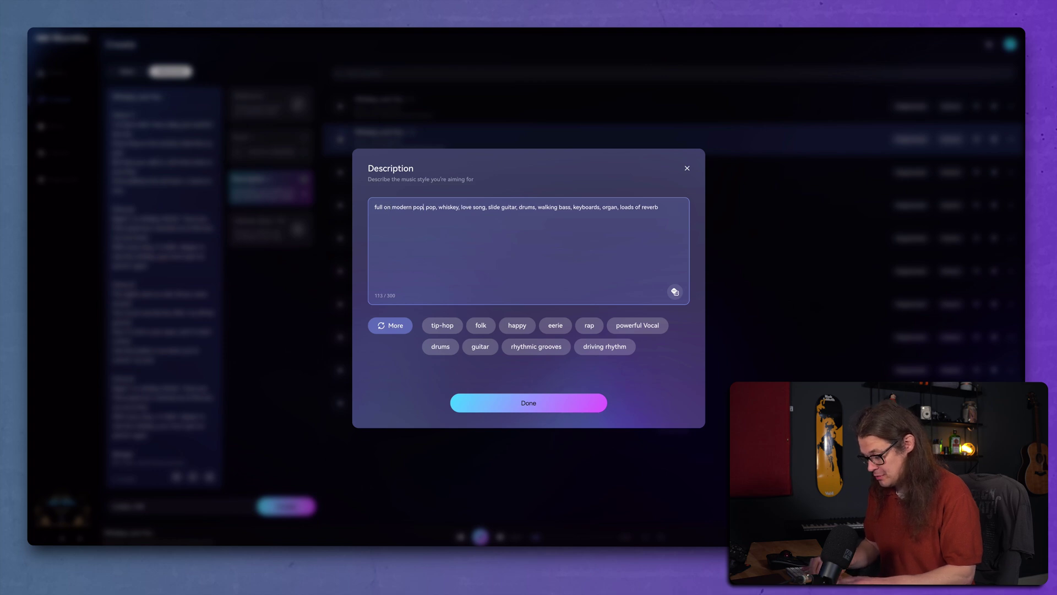
{"action": "type", "text": "ion,"}
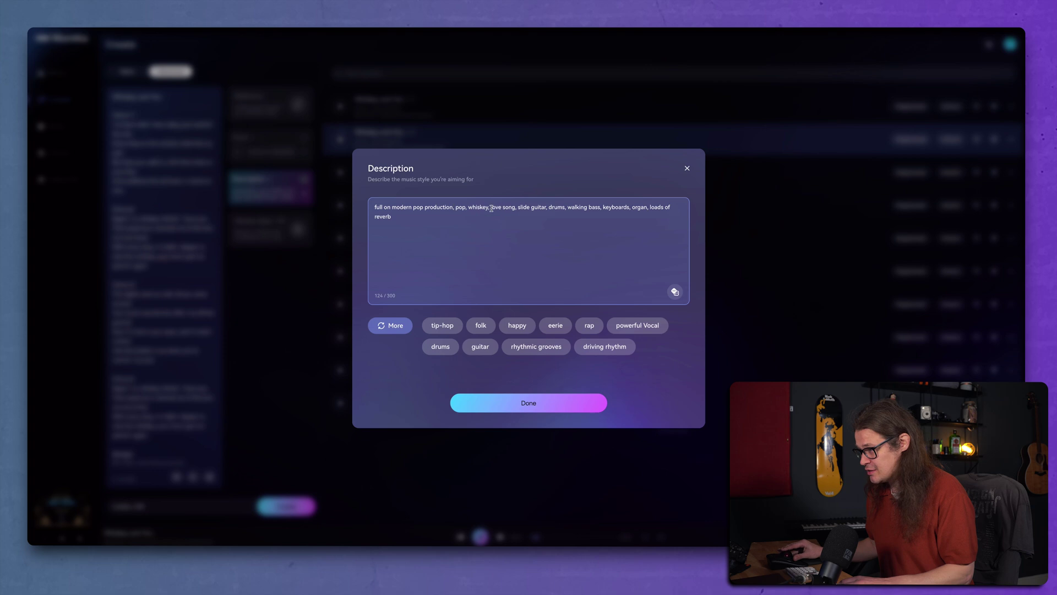
Remove everything after "whiskey" from the style description and apply the shortened text
{"action": "key", "text": "ctrl+a"}
{"action": "left_click", "coordinate": [497, 207]}
{"action": "key", "text": "ctrl+shift+End"}
{"action": "key", "text": "Delete"}
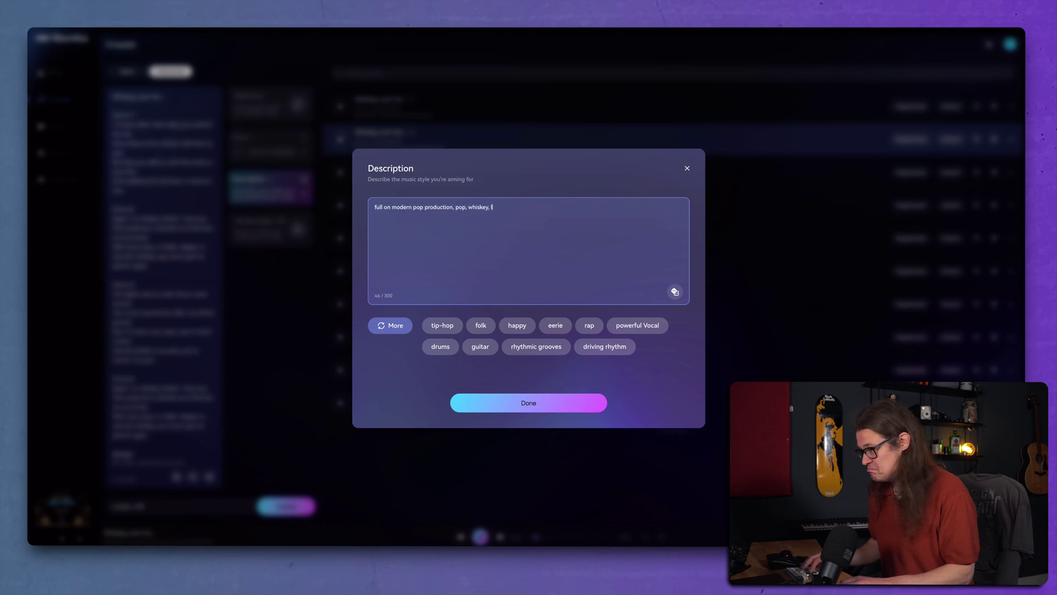
{"action": "left_click", "coordinate": [406, 120]}
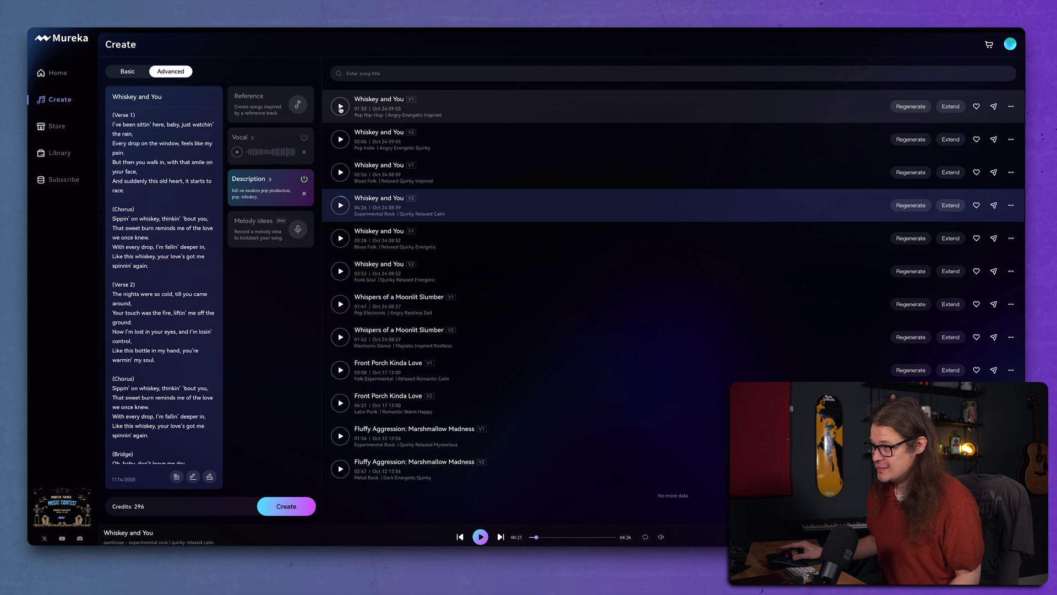
Listen to part of the newest pop V1 of "Whiskey and You" and start playing its V2
{"action": "left_click", "coordinate": [341, 107]}
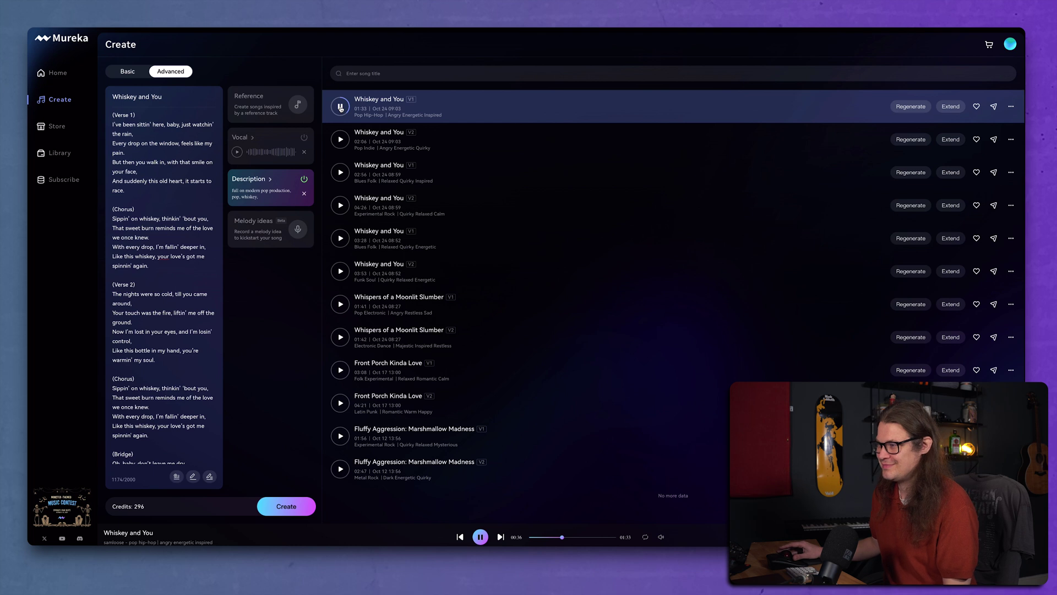
{"action": "left_click", "coordinate": [341, 107]}
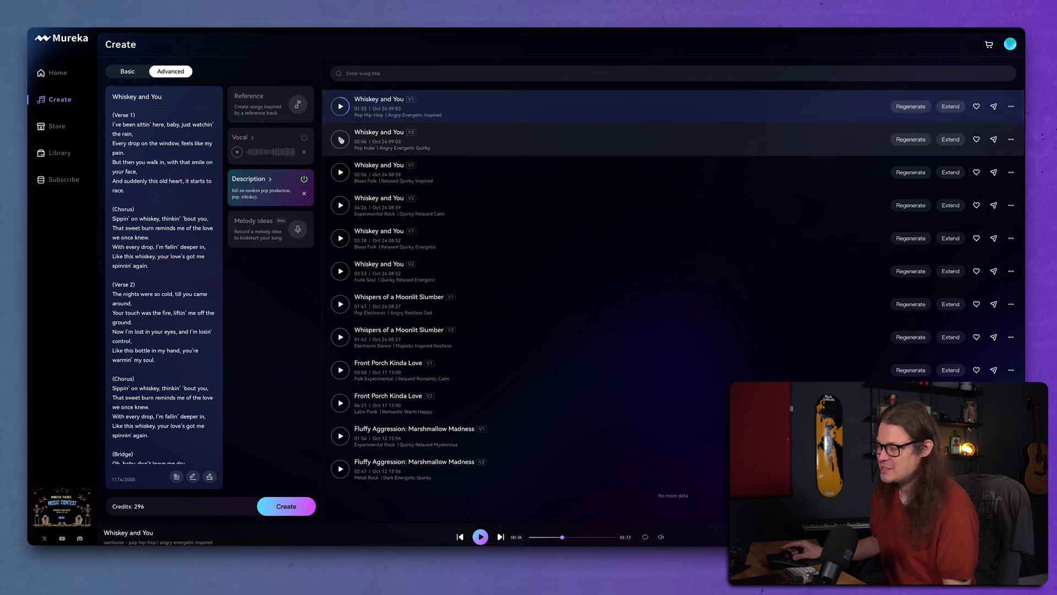
{"action": "left_click", "coordinate": [340, 139]}
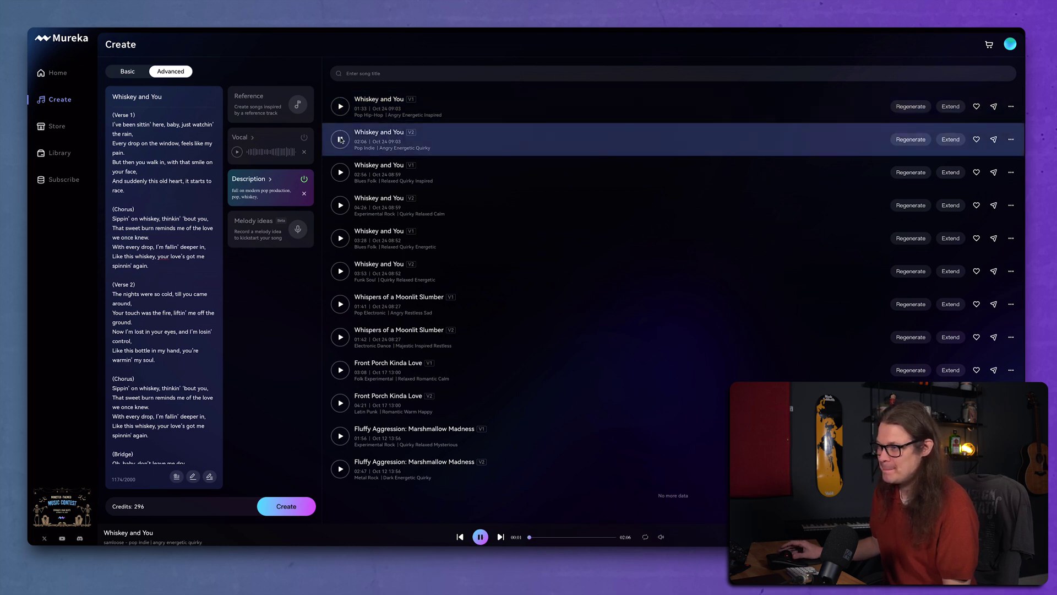